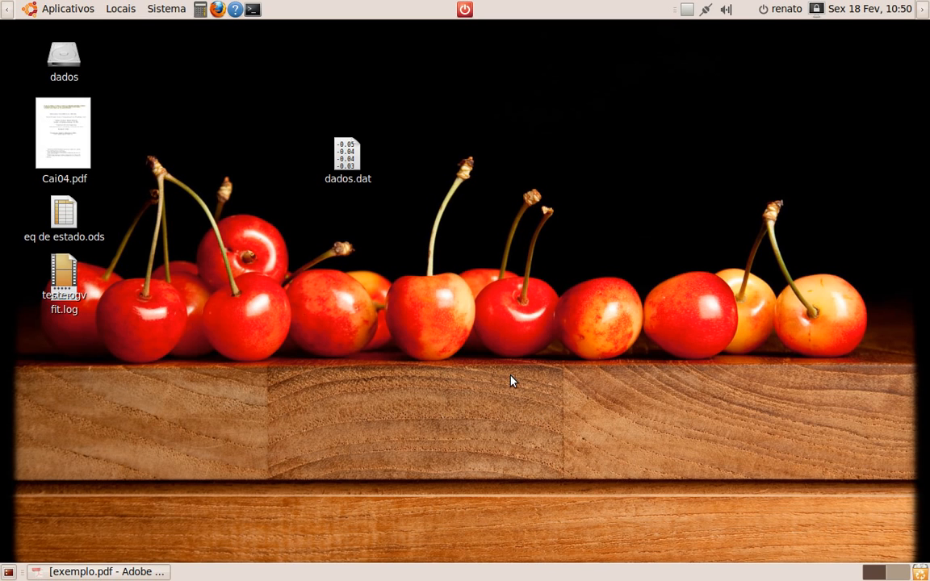
Open dados.dat with notepad to inspect its data columns, then close the notepad window
left_click_drag(347, 157, 451, 245)
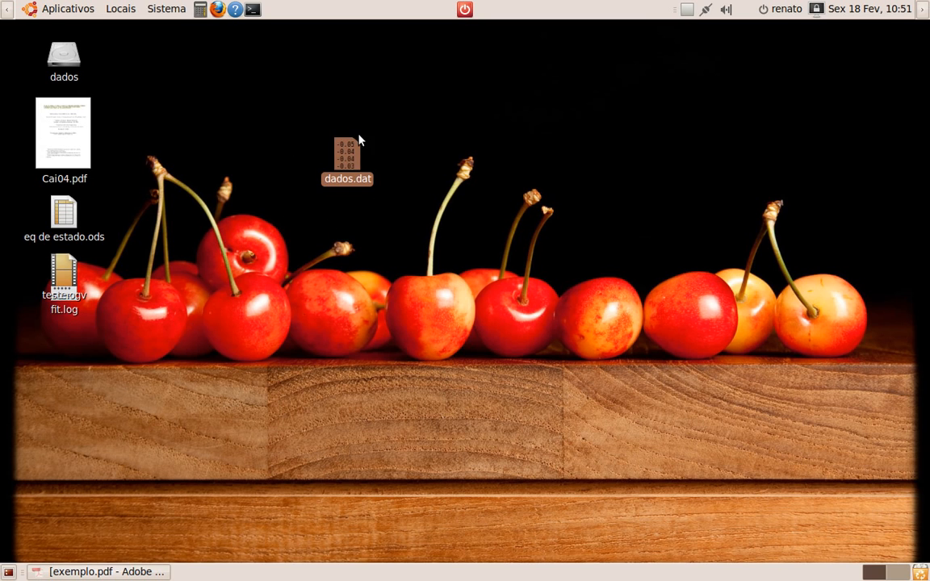
left_click_drag(349, 162, 389, 199)
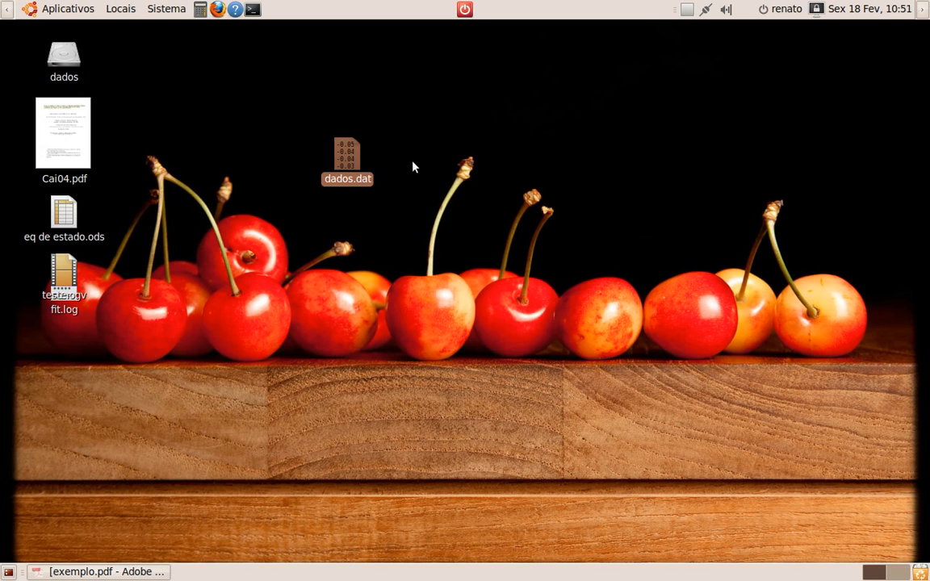
right_click(353, 158)
mouse_move(370, 190)
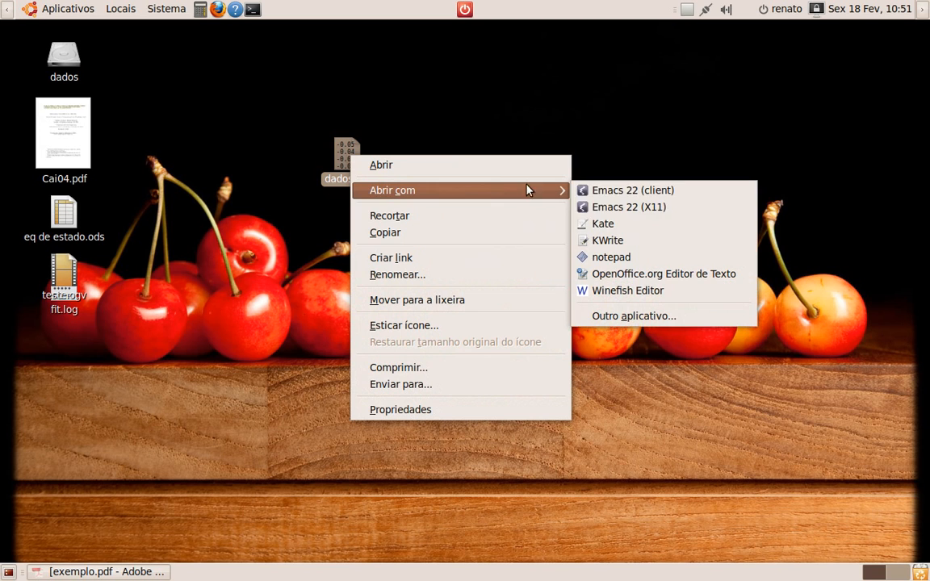
left_click(630, 257)
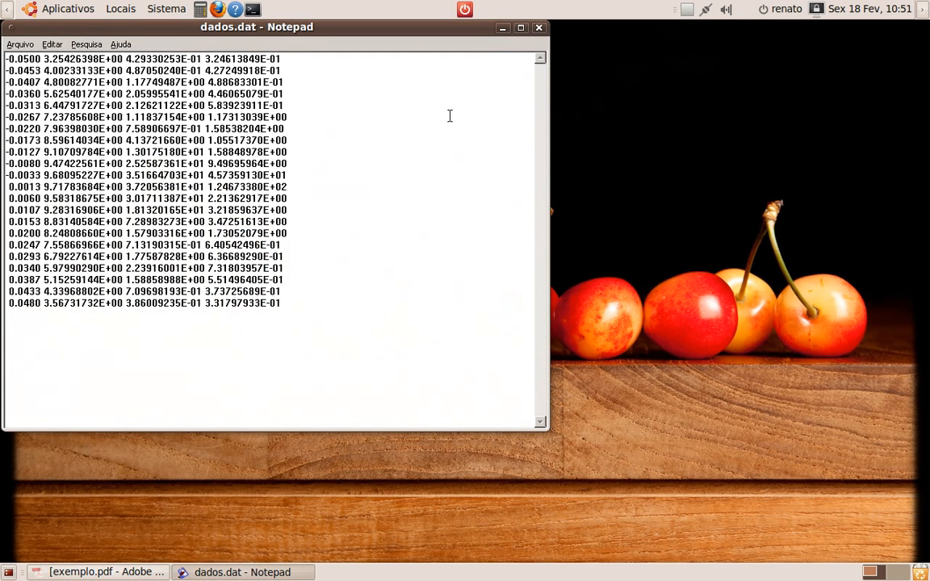
left_click_drag(404, 30, 614, 60)
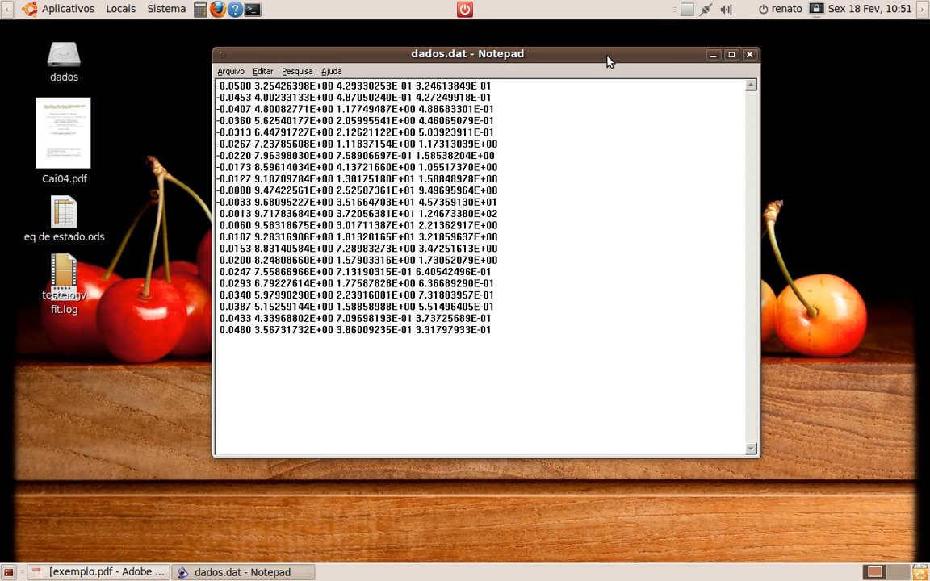
left_click_drag(603, 56, 610, 69)
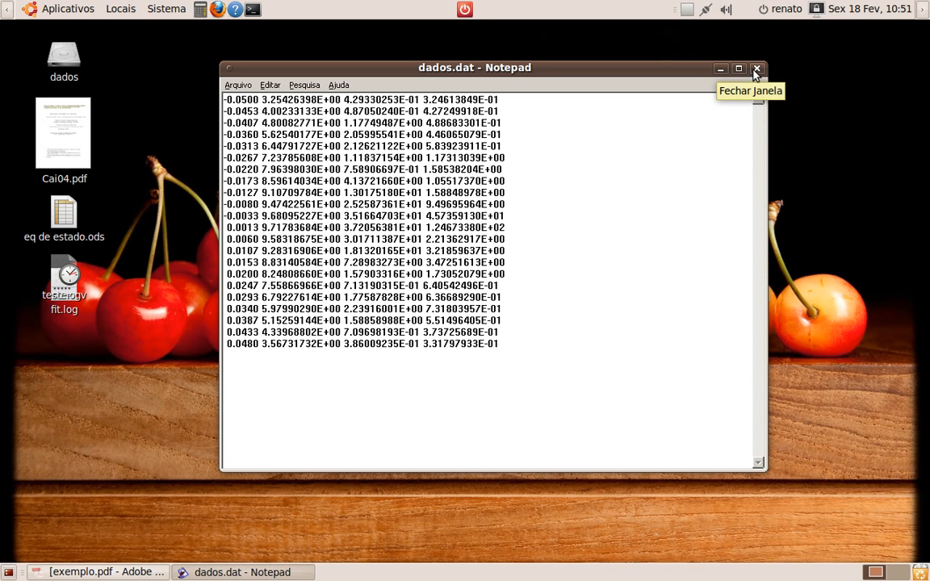
left_click(757, 70)
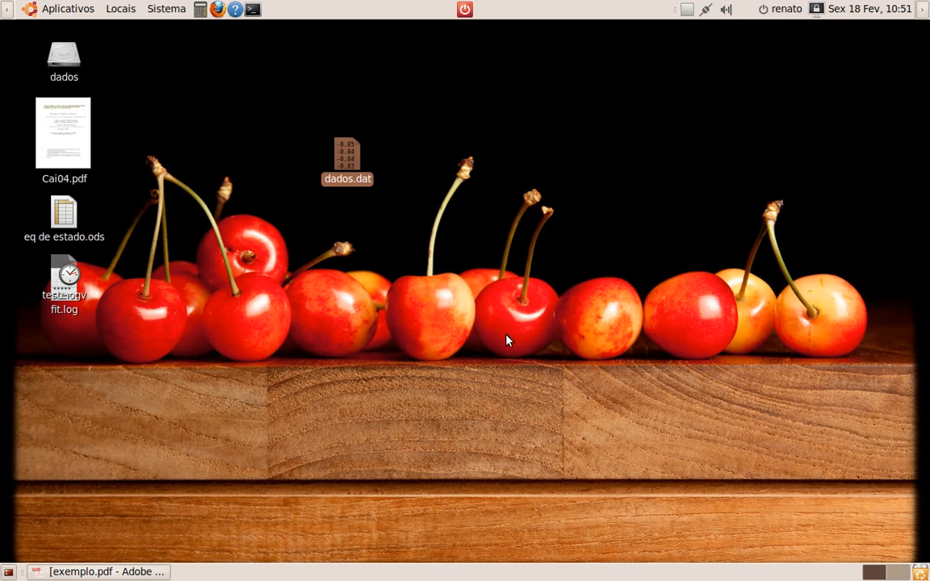
Open the properties of dados.dat and select its location path /home/renato/Área de Trabalho
left_click_drag(345, 147, 350, 162)
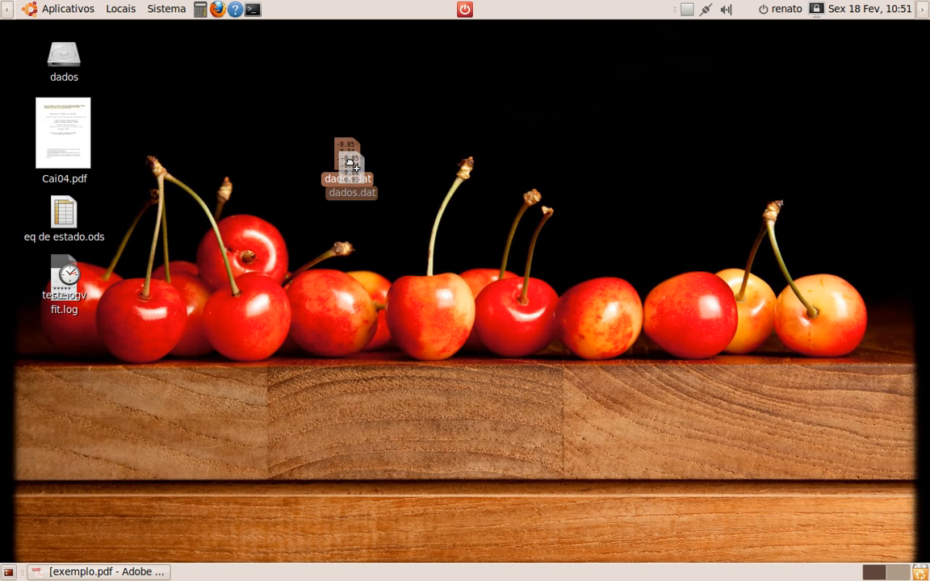
right_click(348, 158)
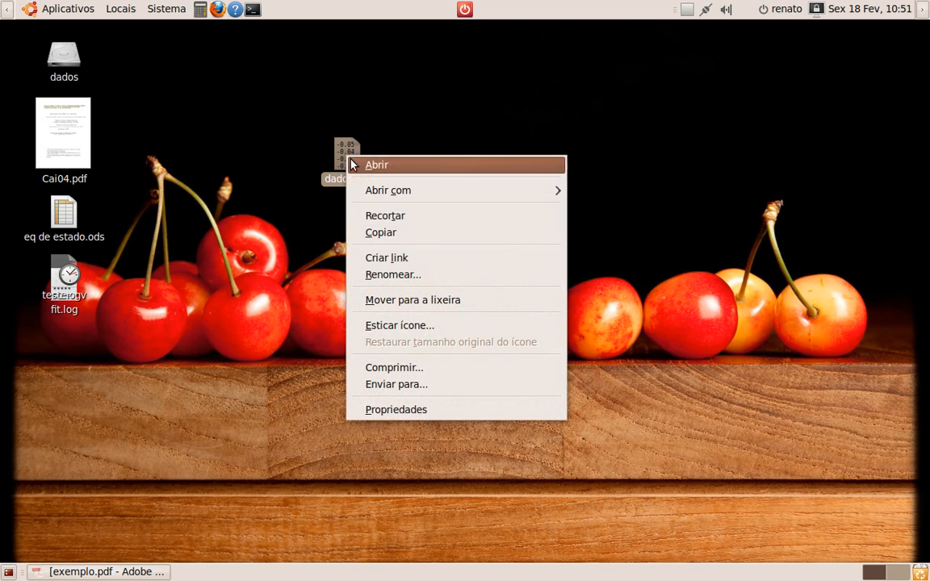
left_click(396, 411)
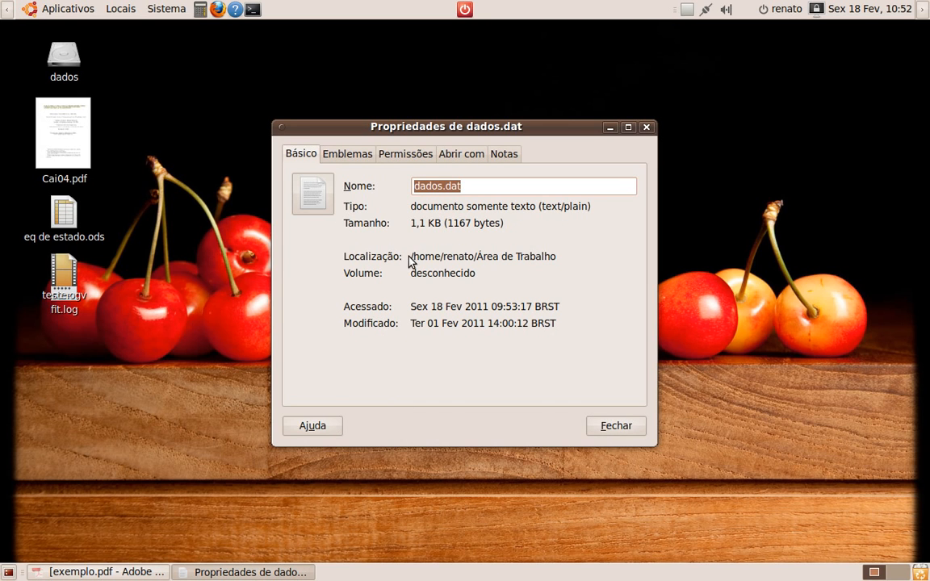
left_click(414, 256)
left_click_drag(413, 256, 559, 256)
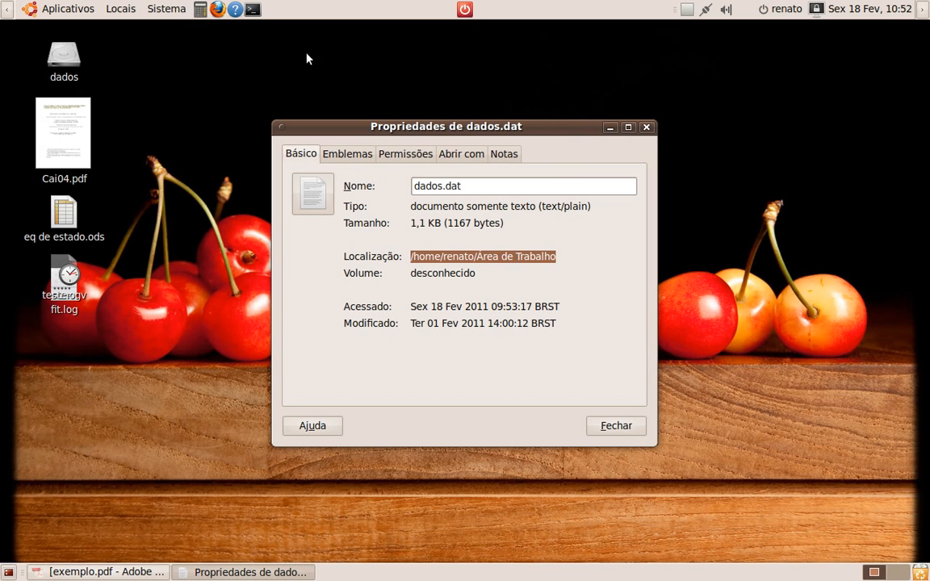
Open a terminal and change directory to "/home/renato/Área de Trabalho" by pasting the copied path
left_click(253, 10)
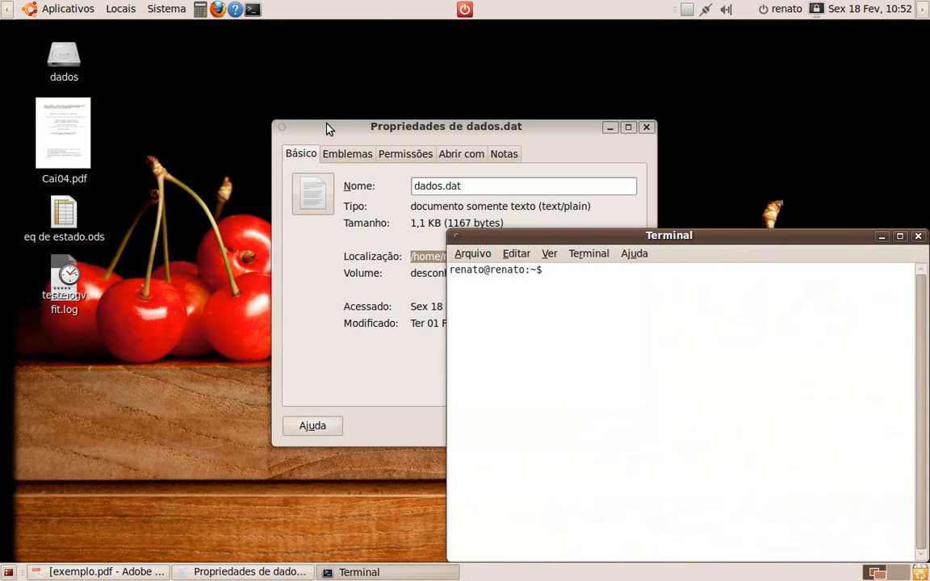
type("cd \"")
right_click(585, 272)
left_click(597, 365)
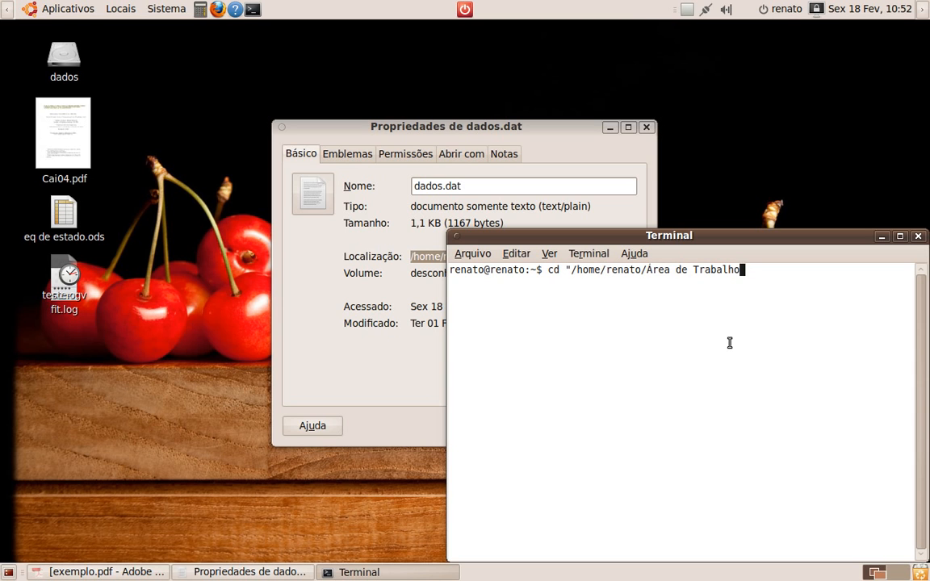
type("\"")
key("Return")
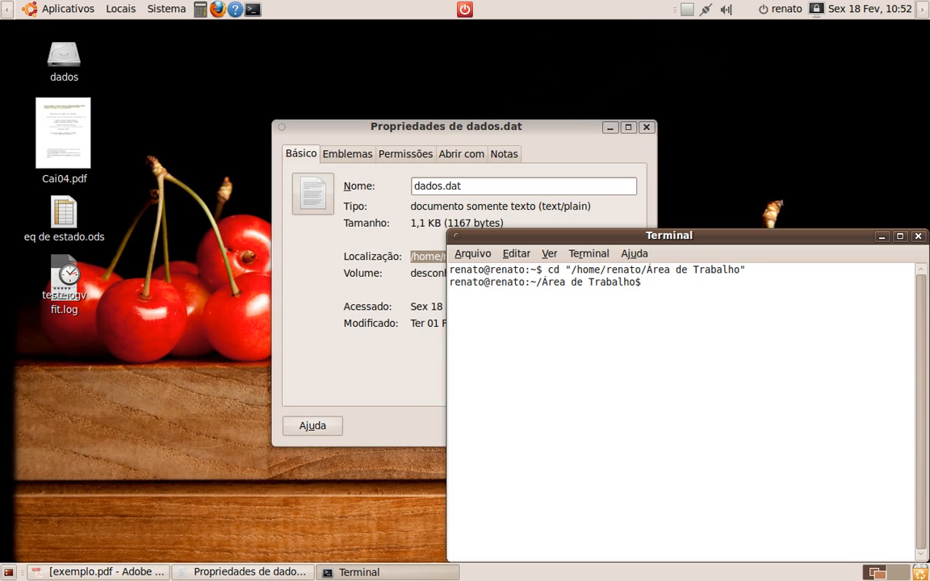
Close the properties dialog, reposition the terminal, and start gnuplot
left_click_drag(538, 285, 642, 283)
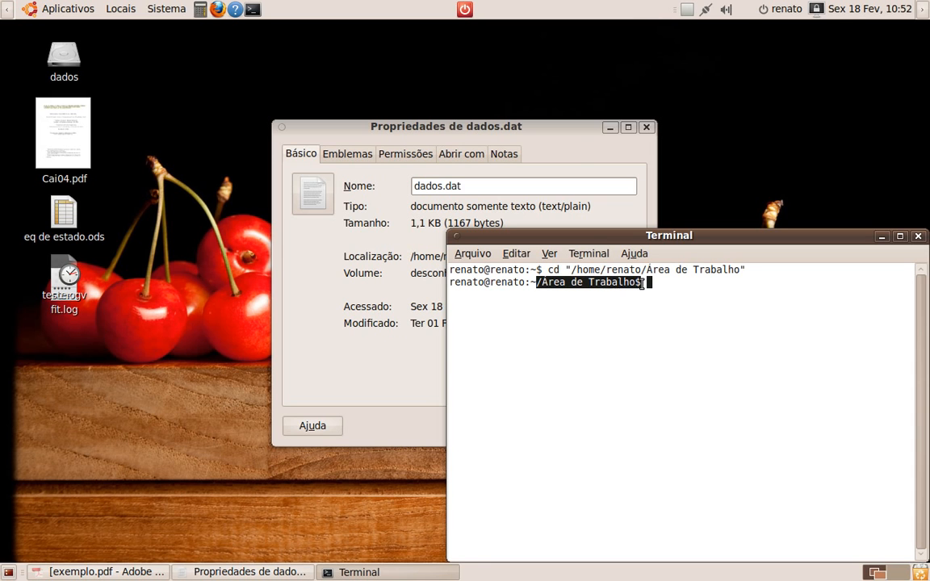
left_click(646, 129)
left_click(646, 129)
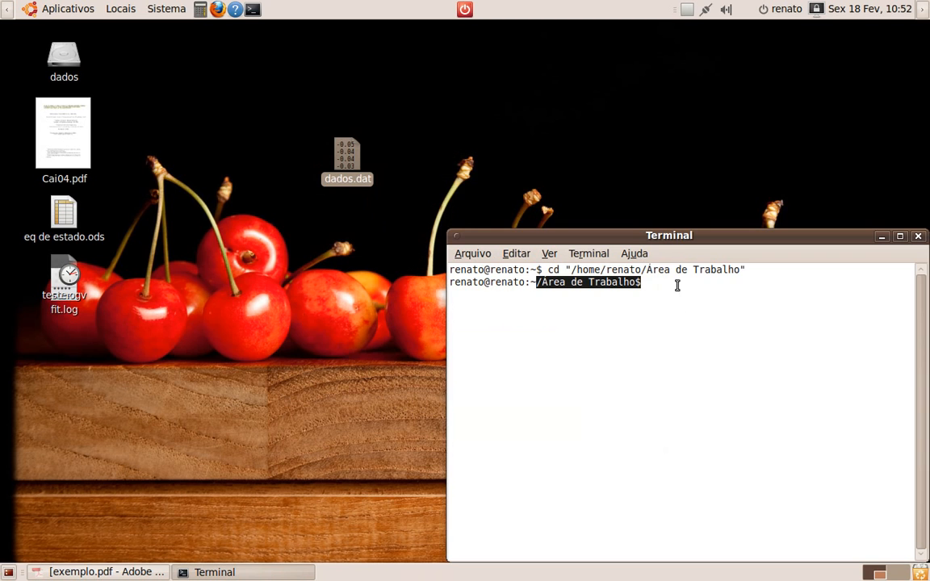
left_click_drag(678, 236, 327, 74)
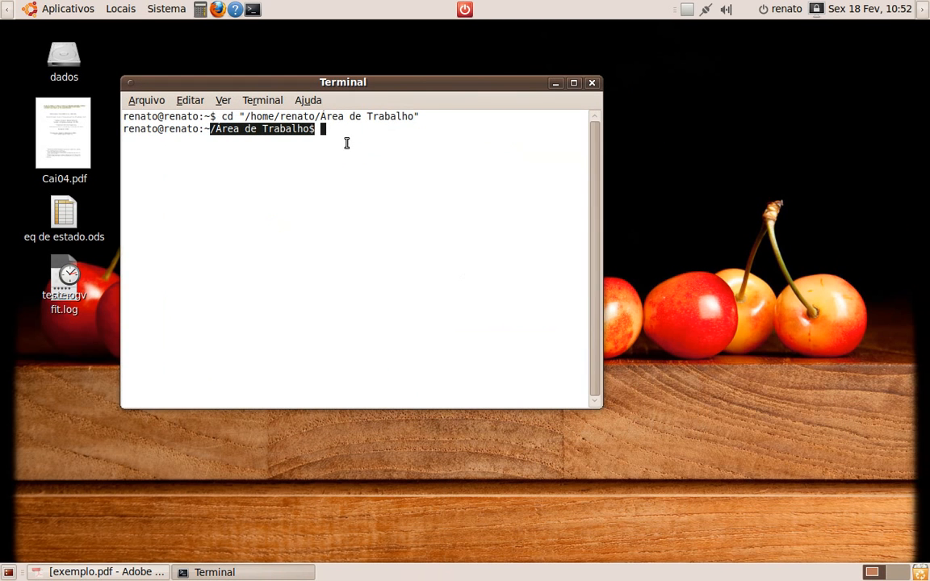
type("gnuplot")
key("Return")
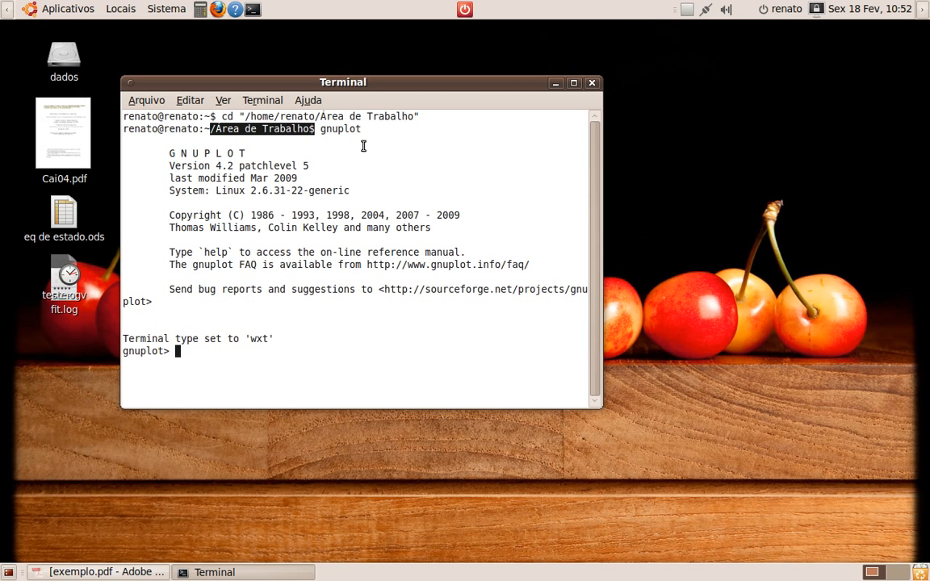
Plot "dados.dat" using columns 1:2 in gnuplot
type("plot \"dados.dat\"")
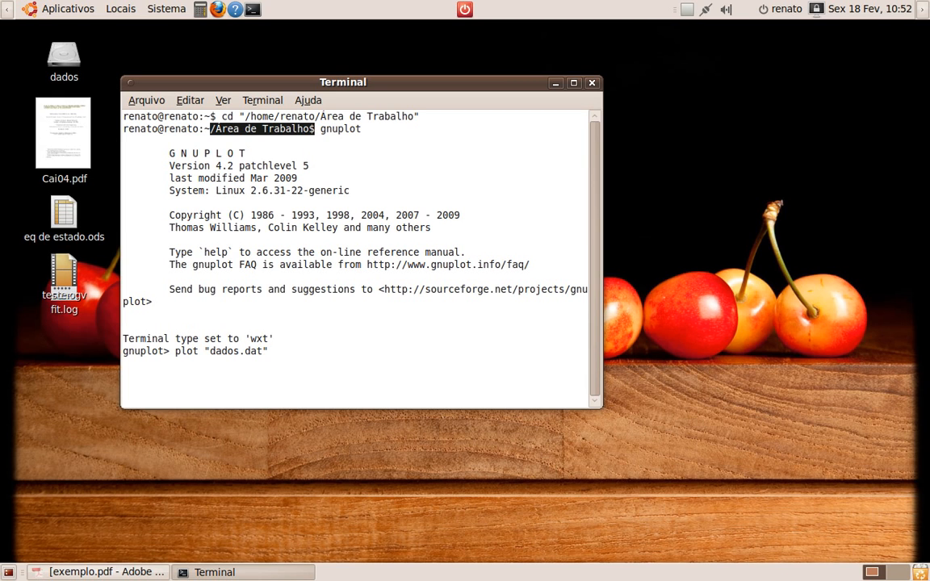
type(" using 1")
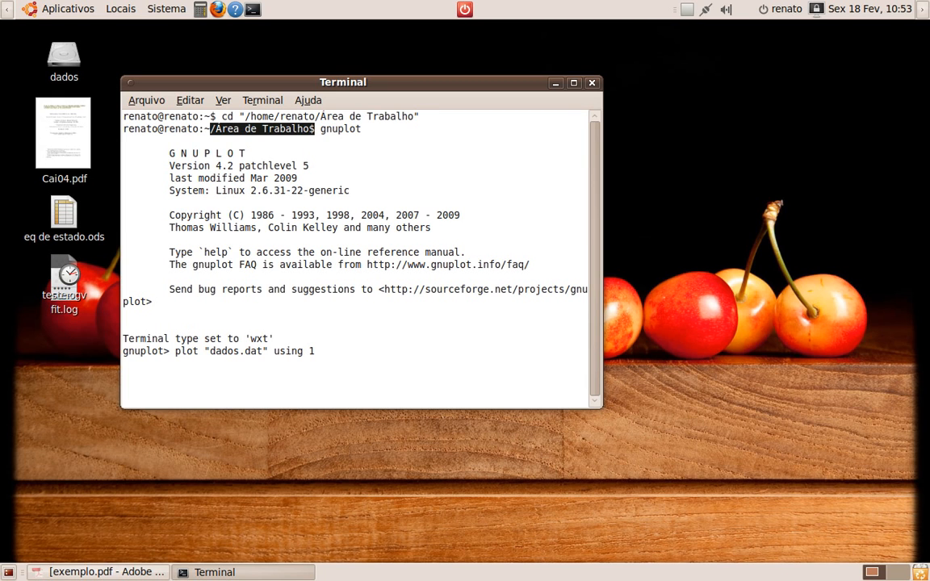
type(":2")
key("Return")
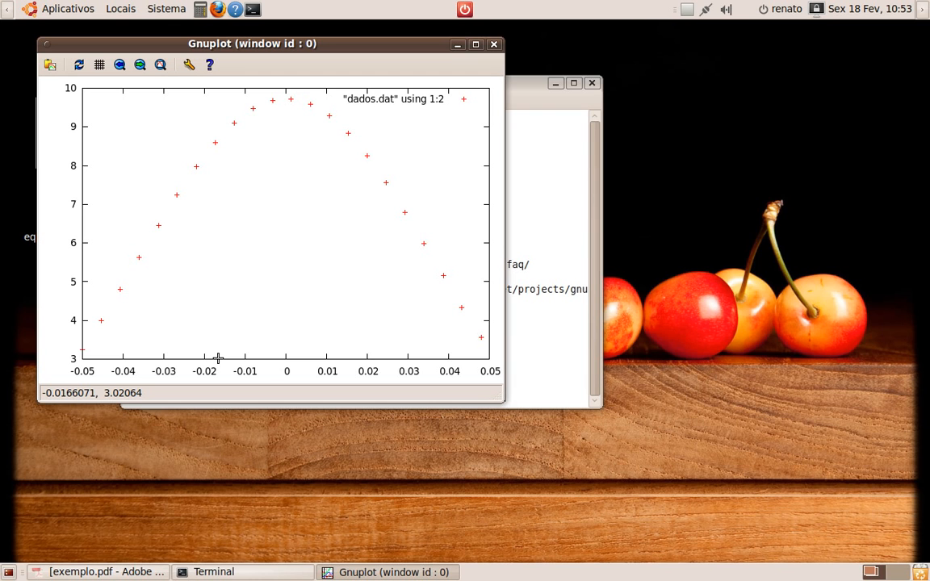
Rearrange the plot and terminal windows and replot dados.dat using 1:2 with point type 3
left_click_drag(273, 49, 697, 60)
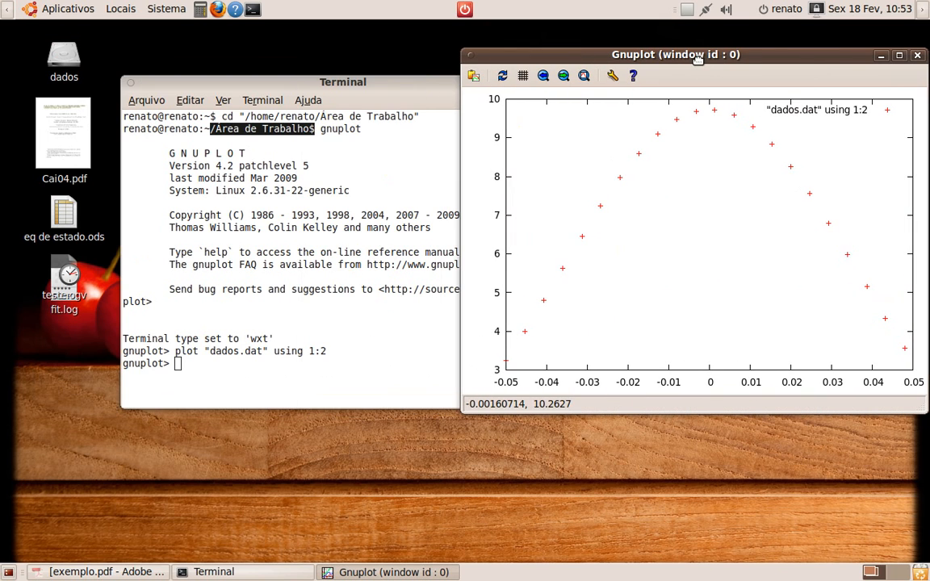
left_click(326, 364)
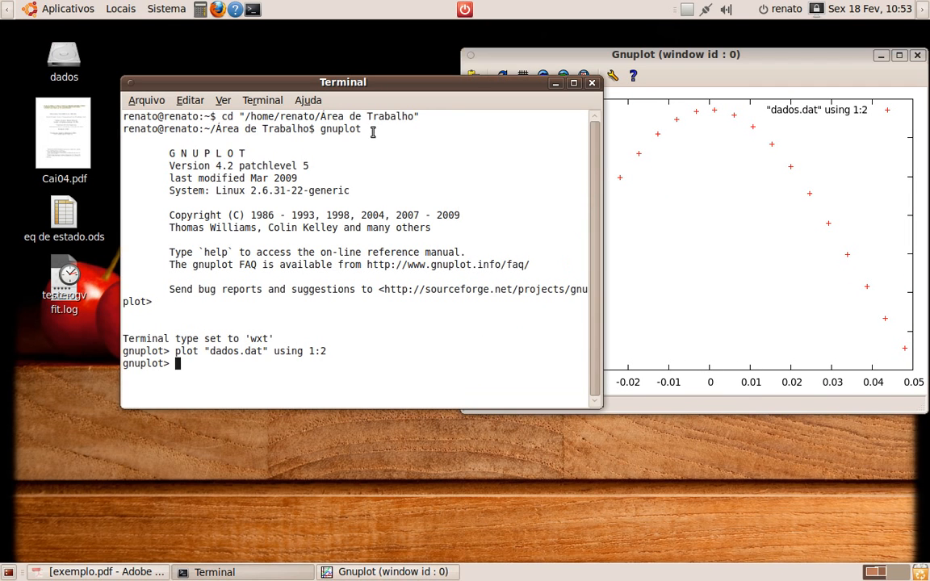
left_click_drag(366, 83, 322, 83)
key("Up")
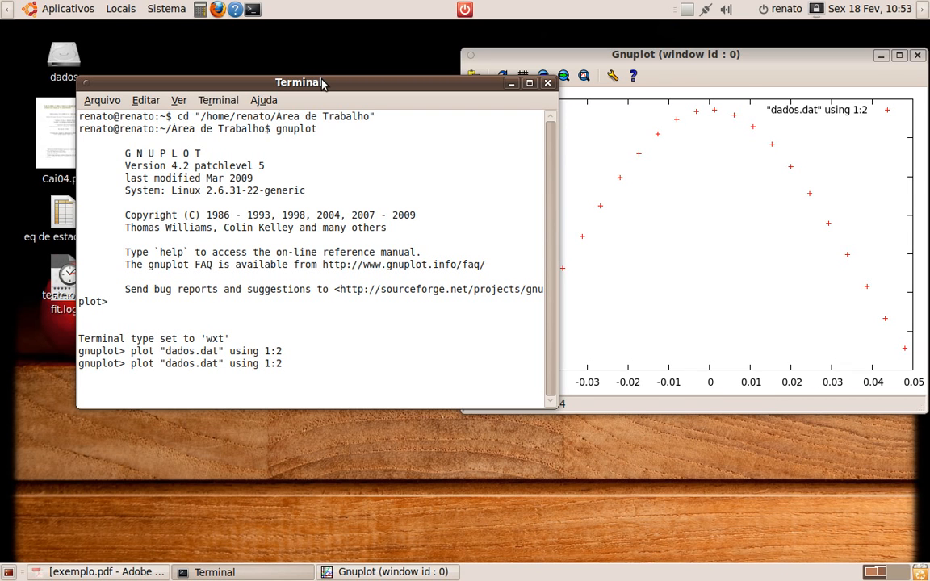
type("3")
key("Return")
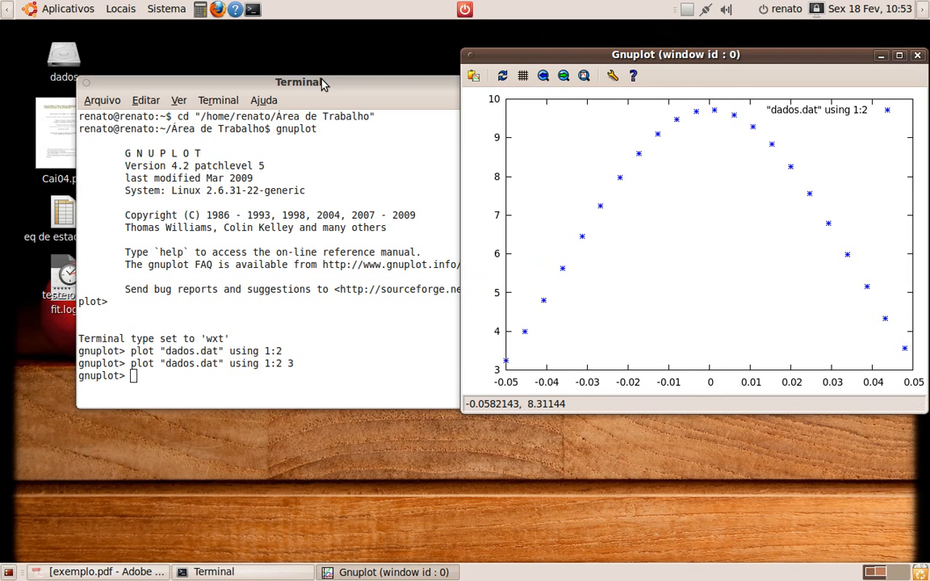
Replot dados.dat using 1:2 with point type 3 and size 6
left_click(322, 84)
key("Up")
type("6")
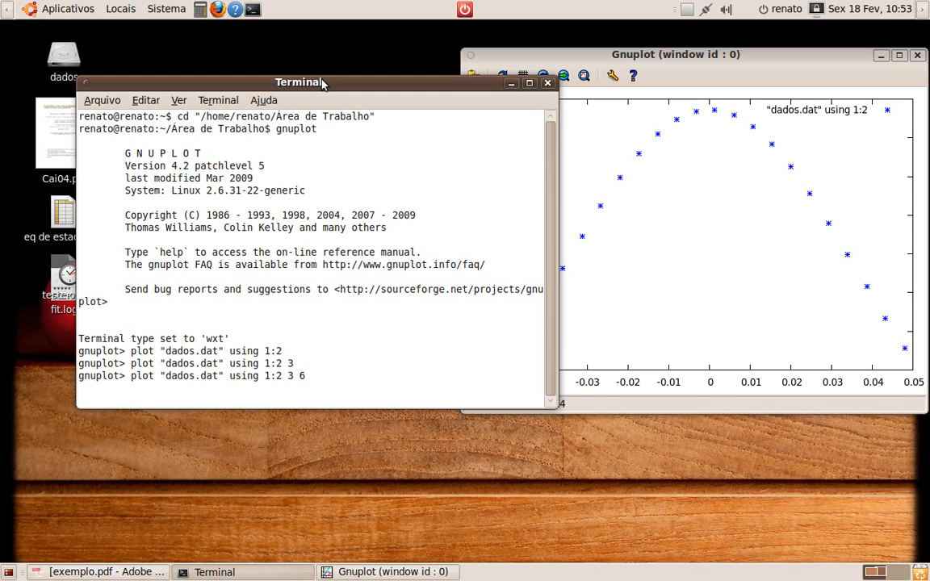
key("Return")
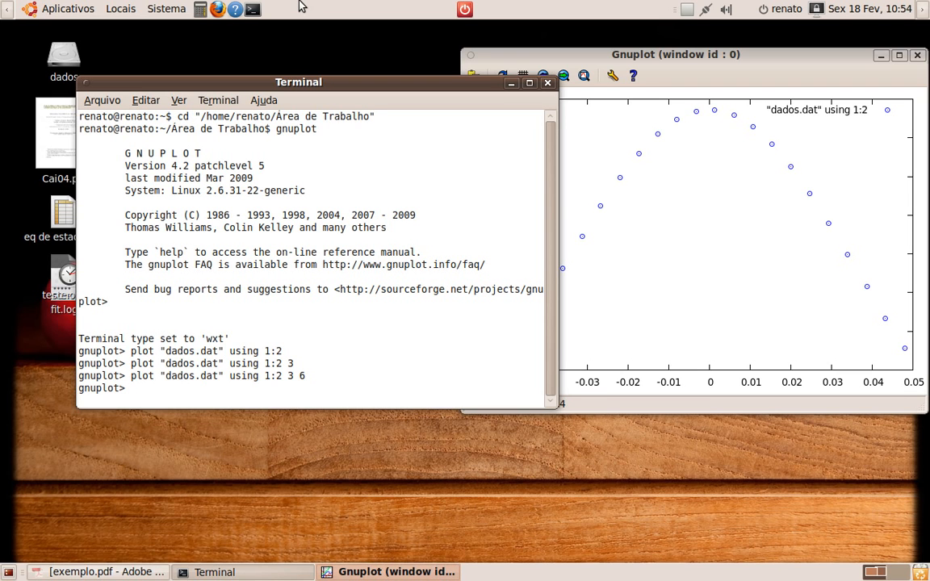
Switch to exemplo.pdf and highlight the coefficients a, b and c of the quadratic function
left_click(135, 573)
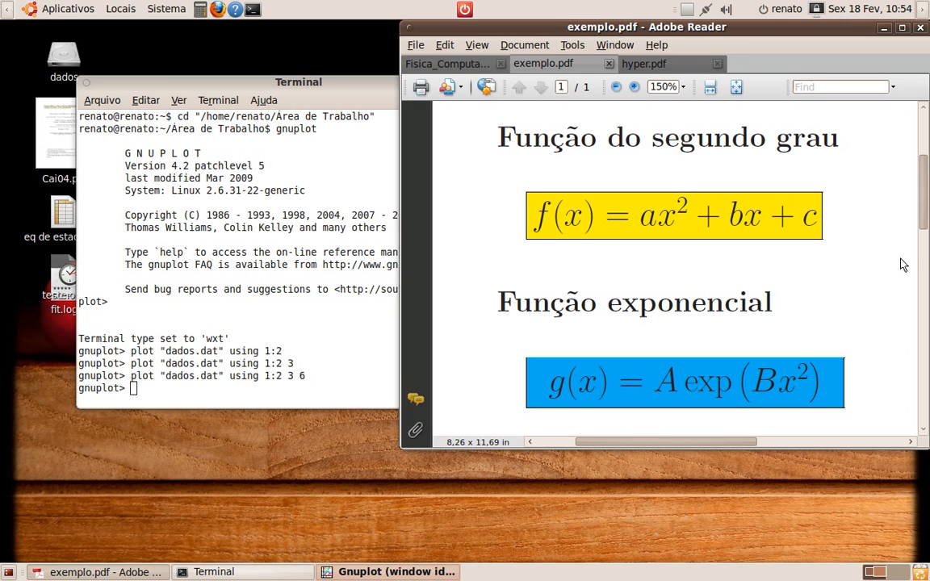
left_click_drag(641, 218, 665, 224)
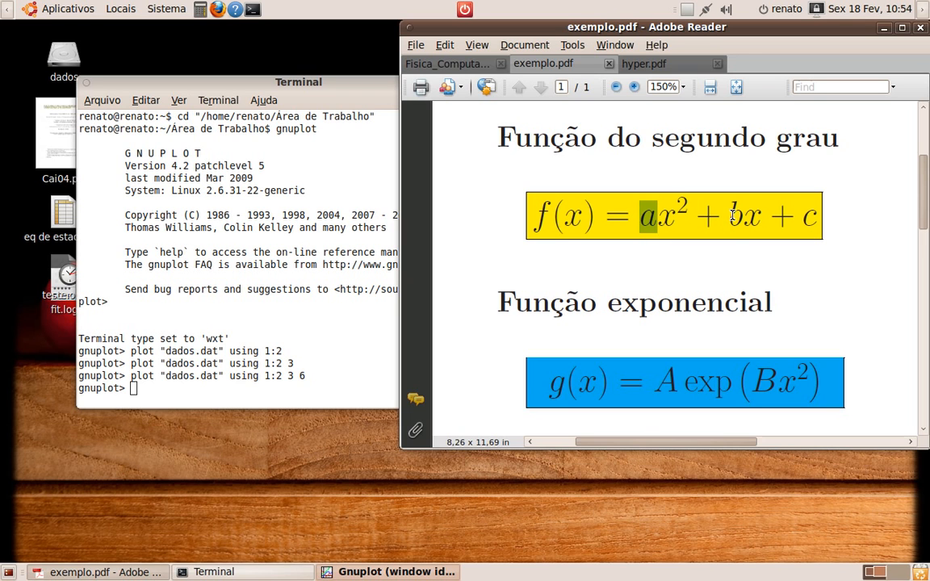
left_click_drag(730, 217, 742, 216)
left_click_drag(805, 219, 819, 219)
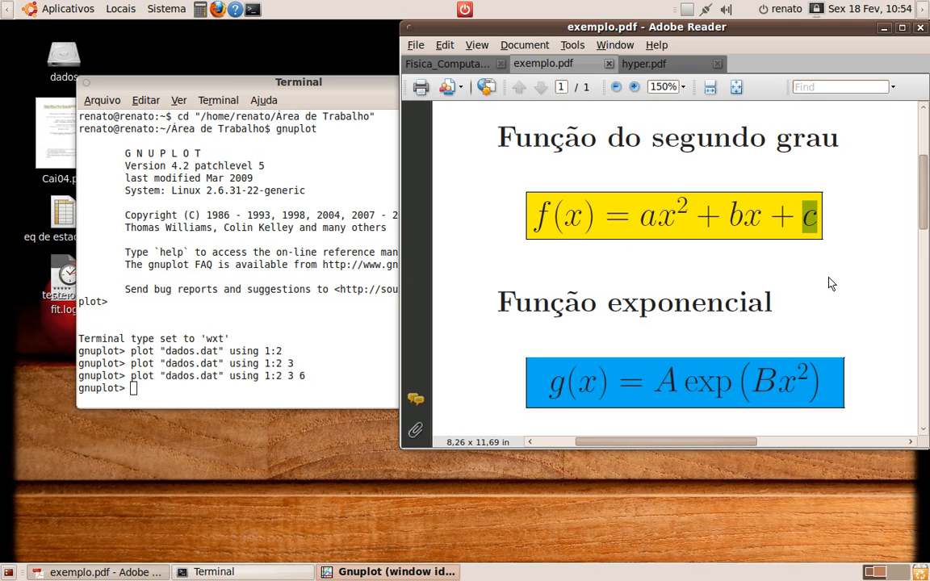
Define the function f(x)=a*x**2 + b*x + c in gnuplot
left_click(301, 393)
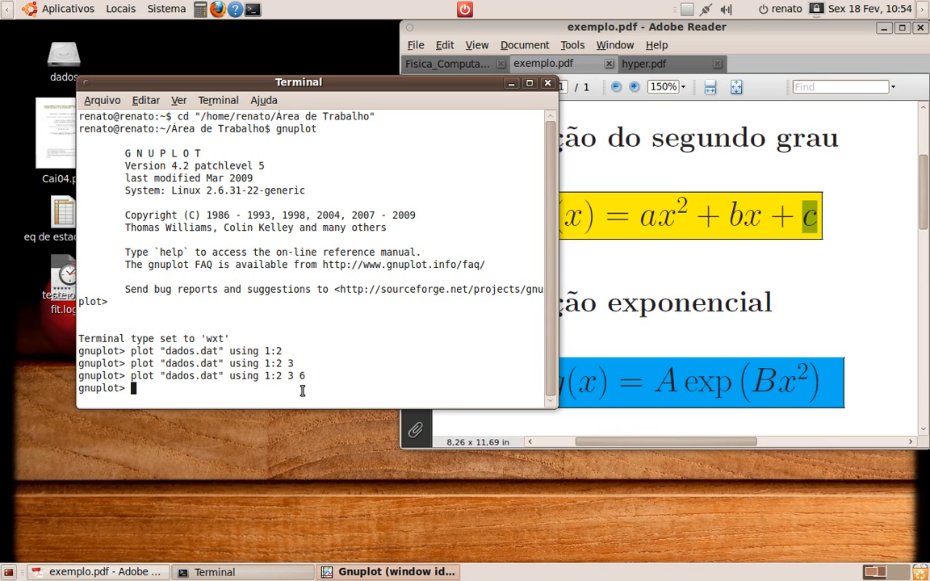
type("f(x)=a*x**2 ")
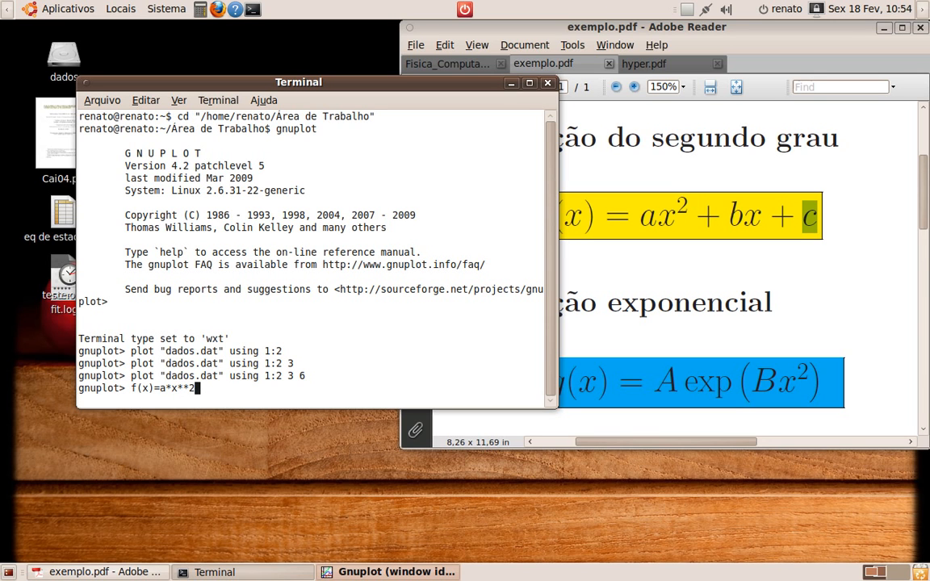
type("+ b*x")
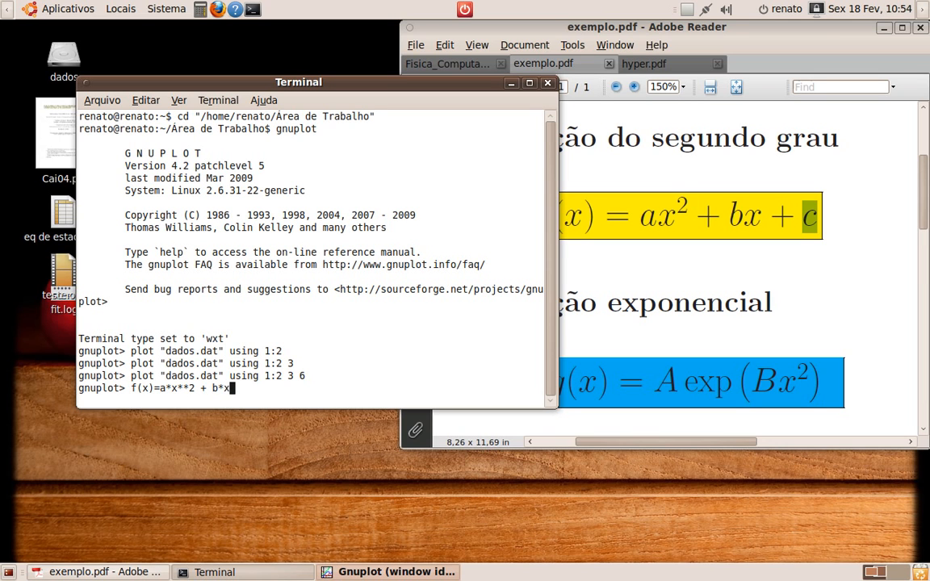
type(" + c")
key("Return")
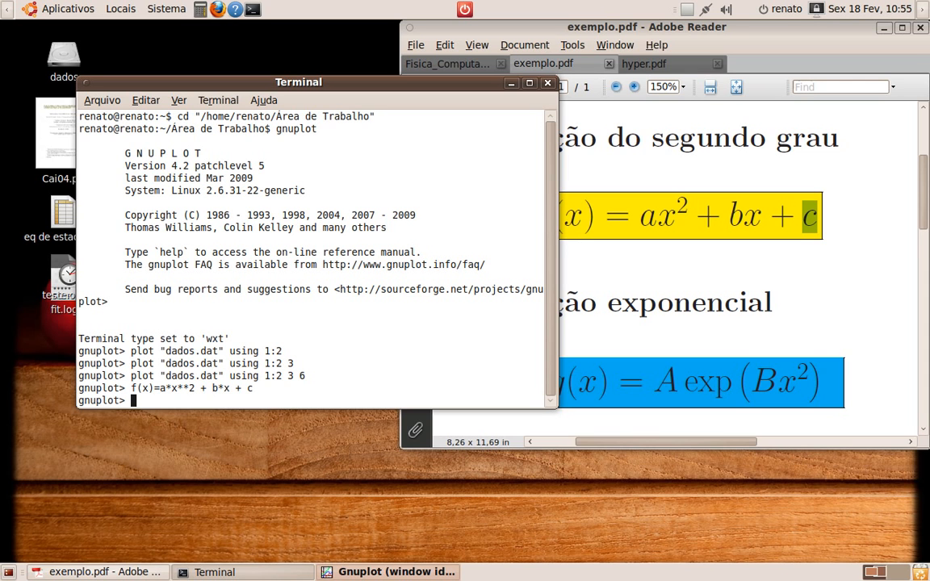
Fit f(x) to "dados.dat" using columns 1:2 via a,b,c and highlight the fitted parameter values
type("fit f()")
key("Left")
type("x")
key("Right")
type("\"dados.dat")
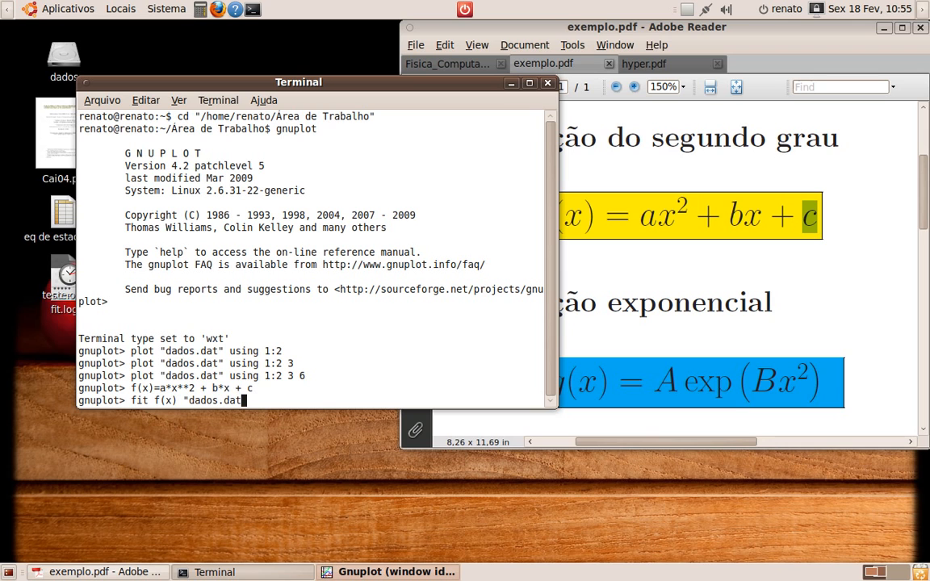
type("\" using 1:2 via a,b,c")
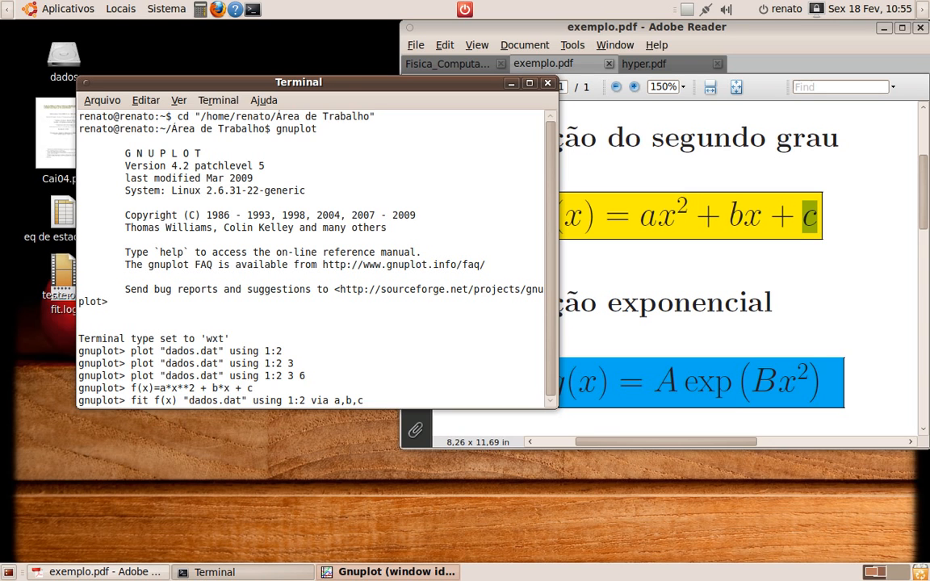
key("Return")
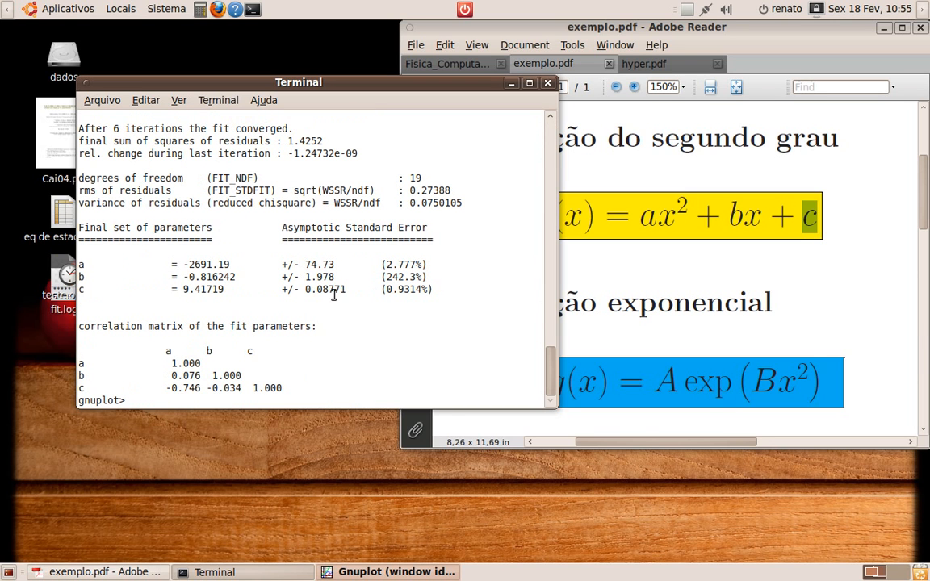
left_click_drag(166, 265, 466, 286)
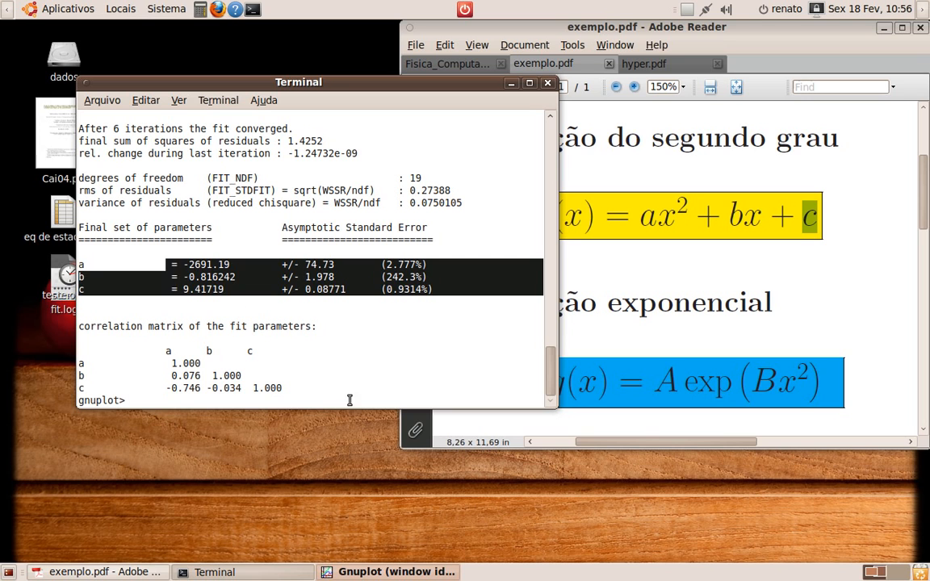
left_click(320, 379)
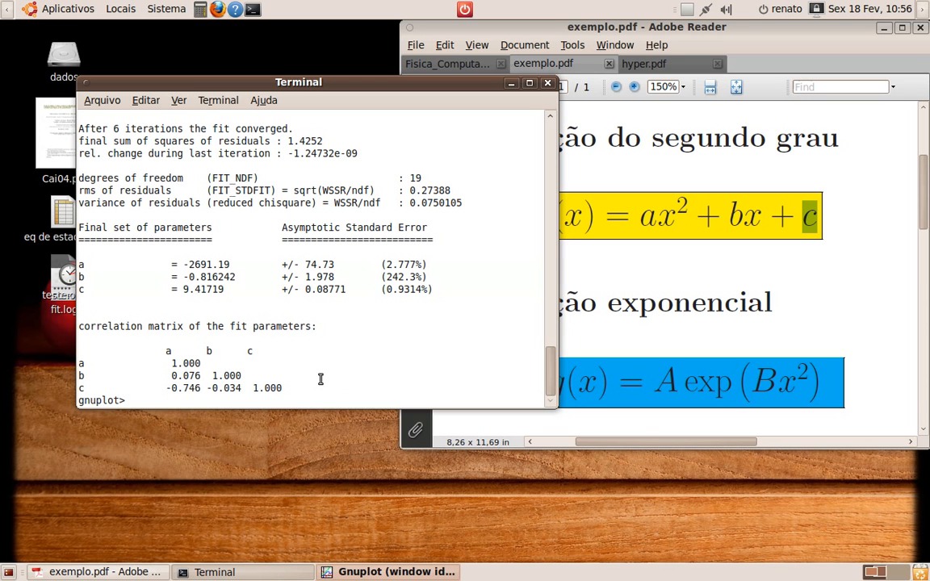
Switch to exemplo.pdf and highlight the exponential function g(x) and its coefficients A and B
left_click(548, 33)
left_click_drag(549, 376, 804, 404)
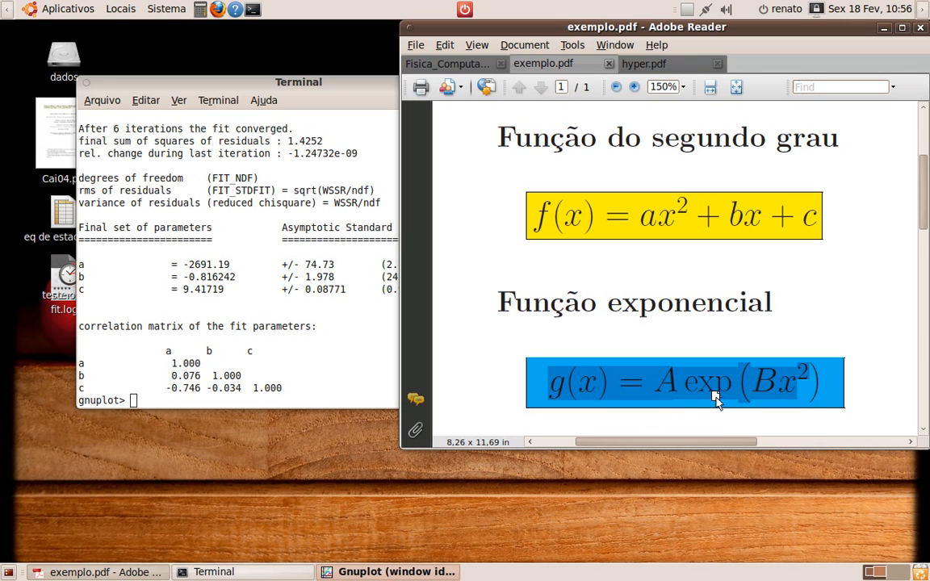
left_click(677, 382)
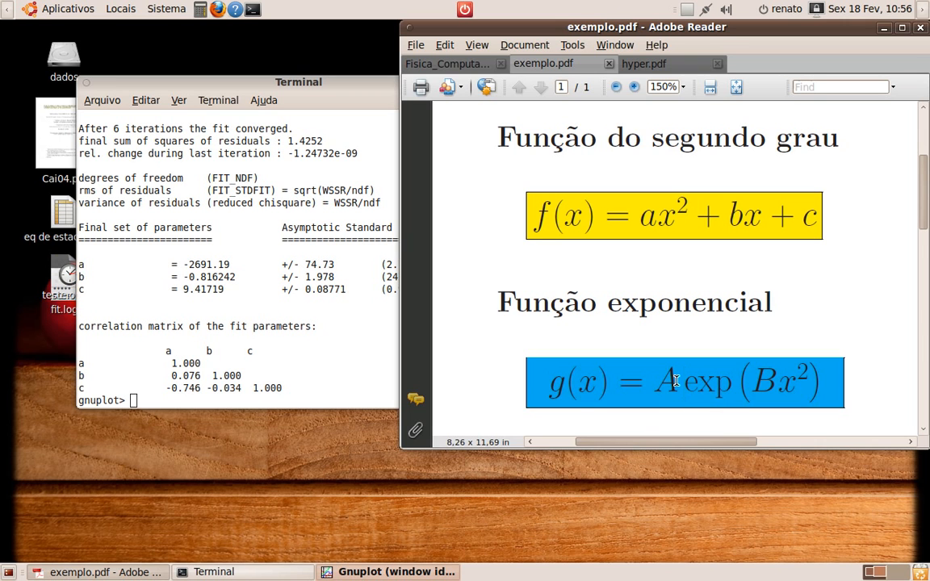
double_click(675, 382)
double_click(764, 381)
Define the function g(x)=A*exp(B*x**2) in gnuplot
left_click(357, 380)
type("g")
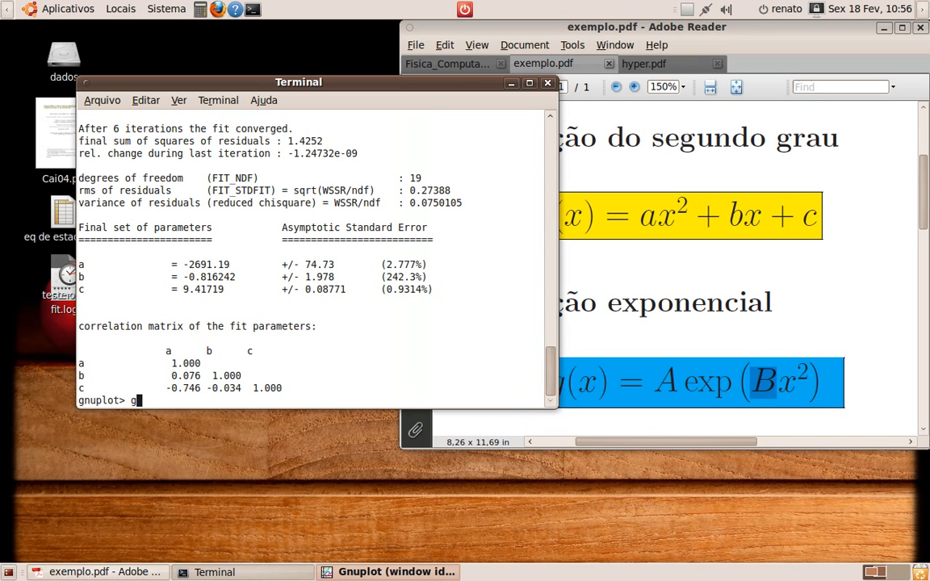
type("()x")
key("End")
type("=")
type("A")
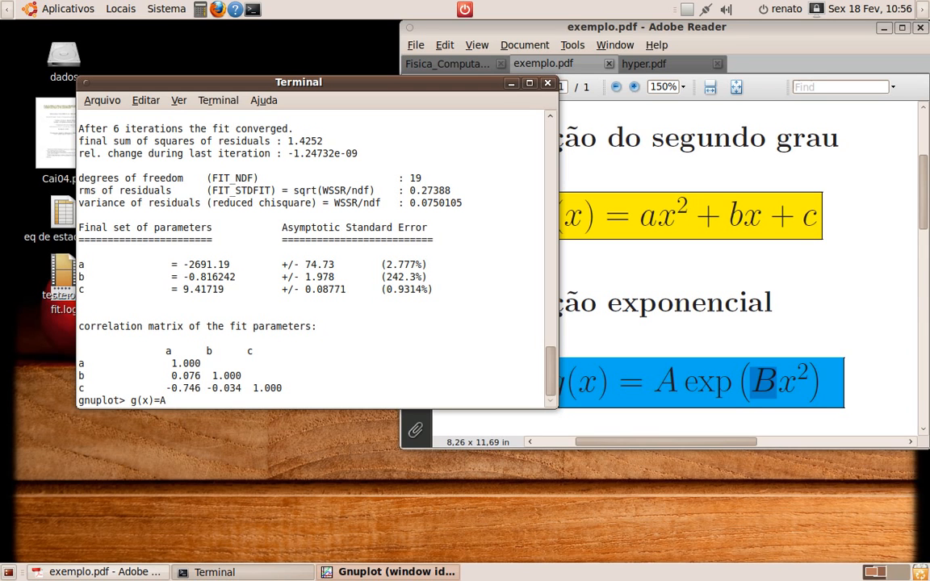
type("*e")
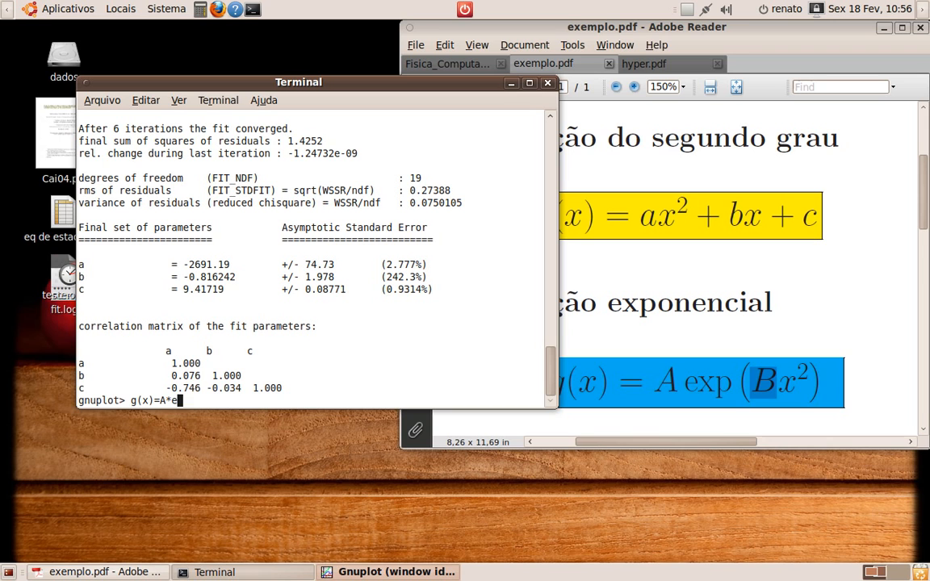
type("xp()")
key("Left")
type("B*")
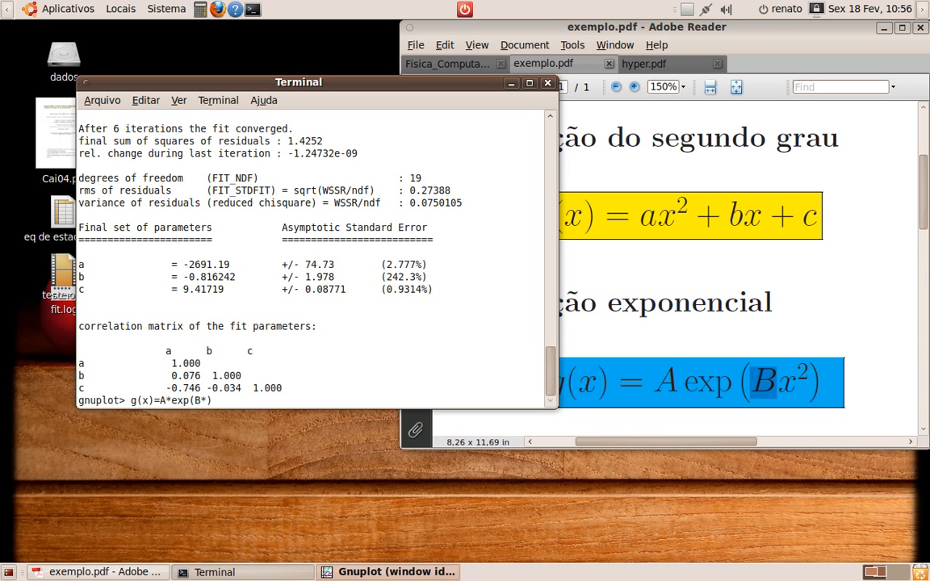
type("X")
type("**2")
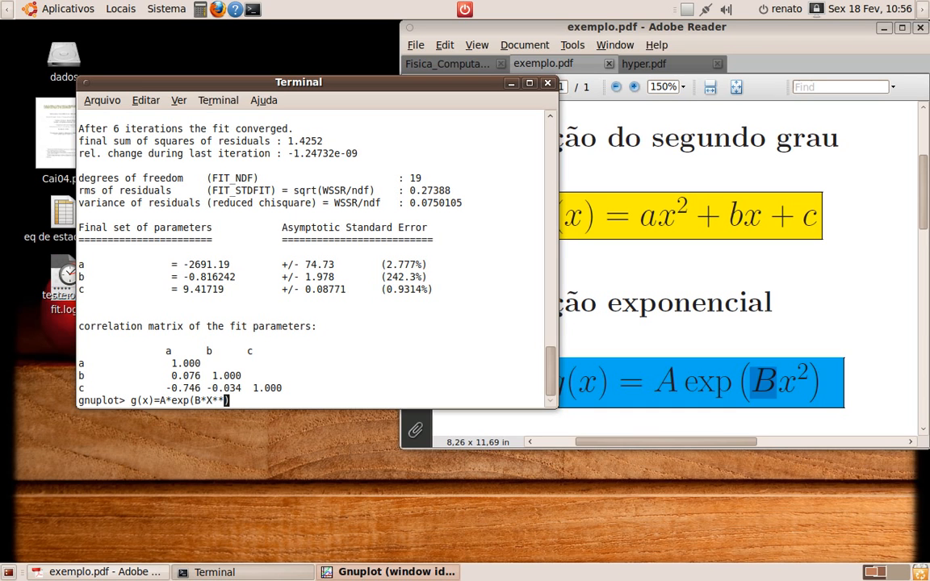
key("Left")
key("Left")
key("BackSpace")
type("x")
key("End")
key("Return")
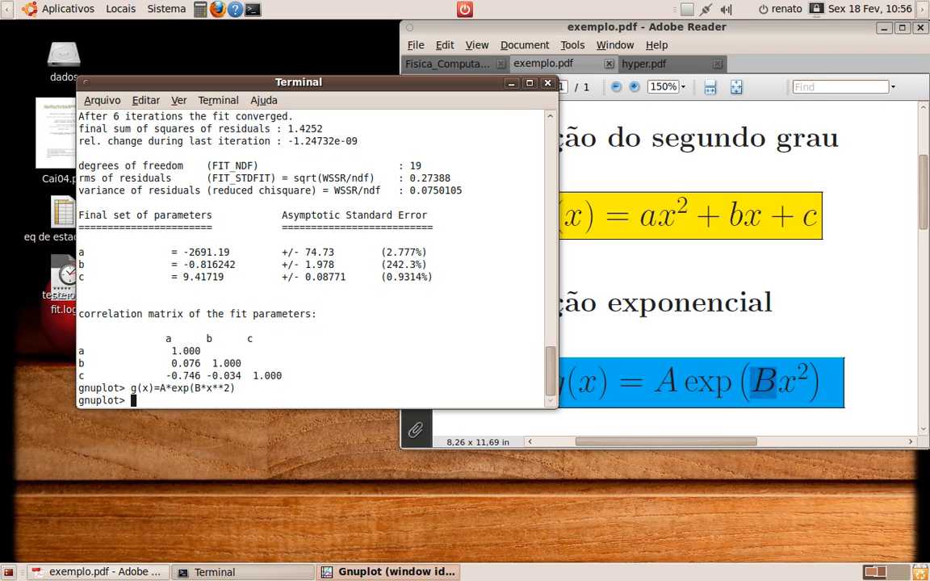
Fit g(x) to "dados.dat" using columns 1:2 via A,B and highlight the fitted parameter values
type("fit g()x")
key("End")
type("\"dado")
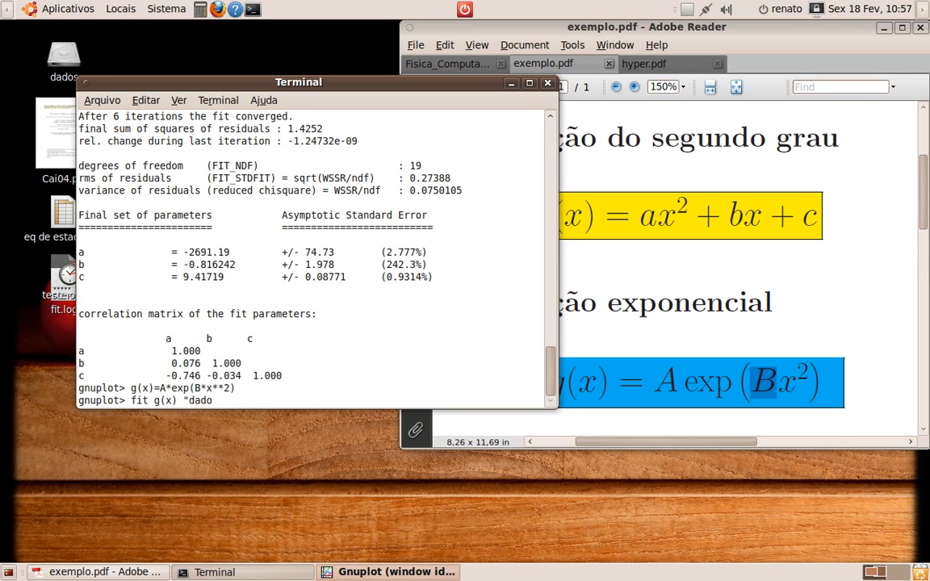
type("s.dat \" using 1:2 via")
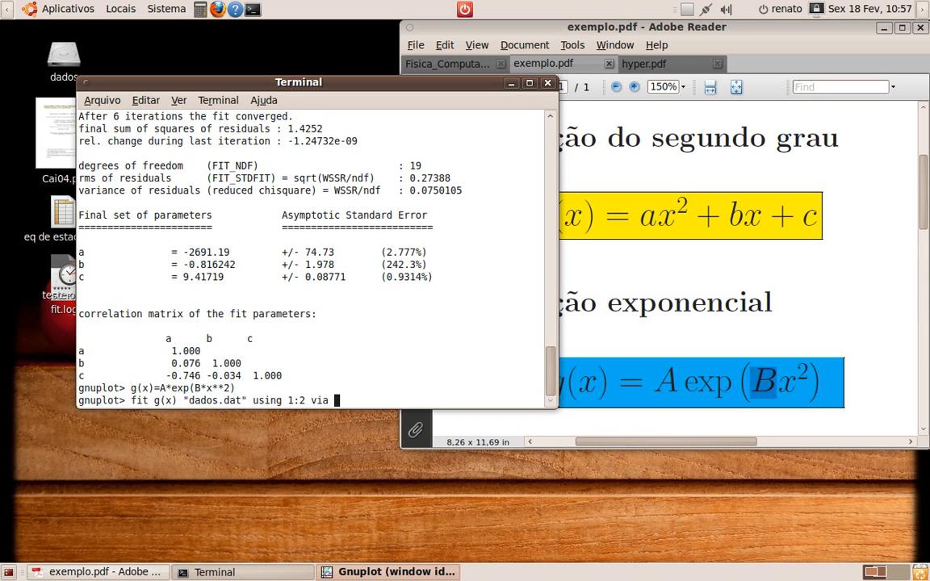
type(" A,B")
key("Return")
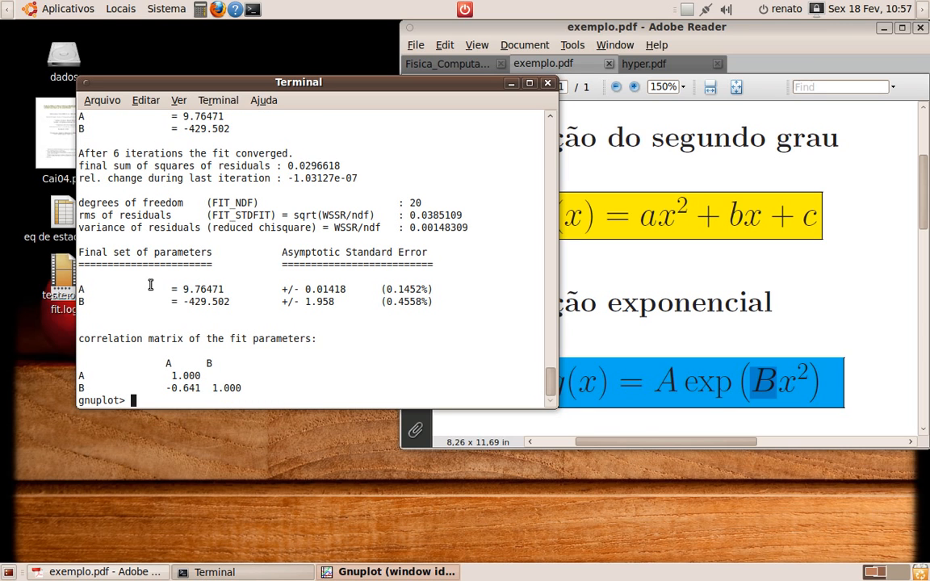
left_click_drag(81, 293, 437, 297)
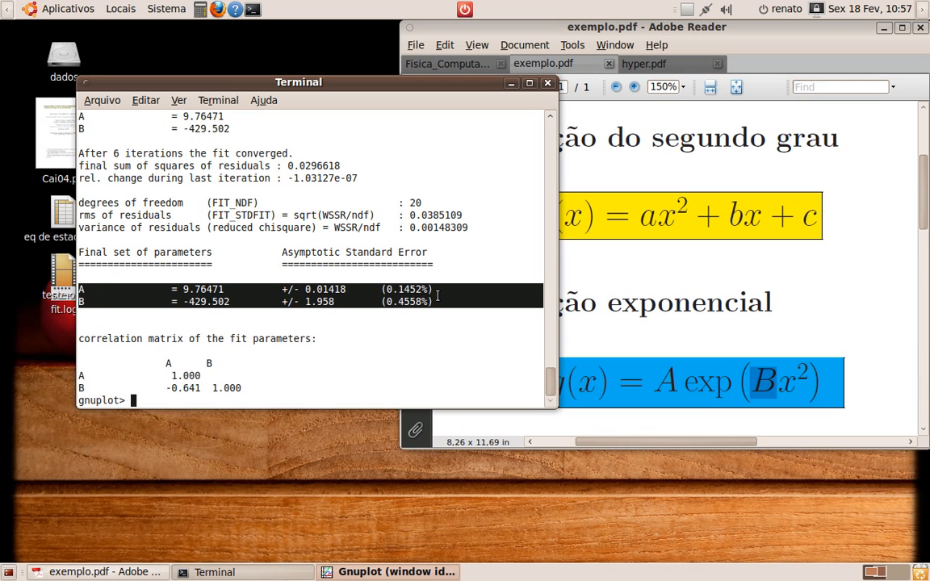
left_click(255, 388)
Plot "dados.dat" using 1:2 3 6 together with the curves f(x) and g(x)
type("polt")
key("BackSpace")
key("BackSpace")
key("BackSpace")
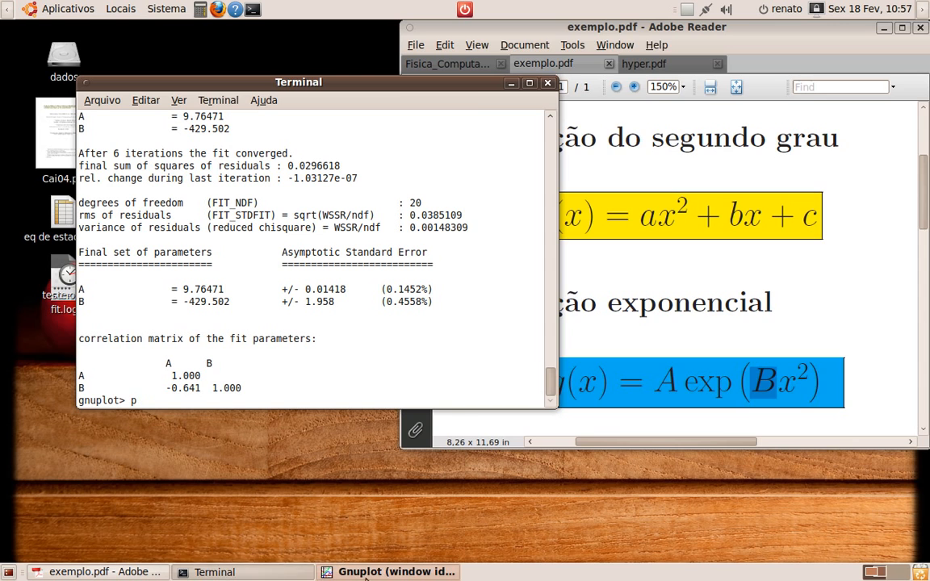
left_click(388, 571)
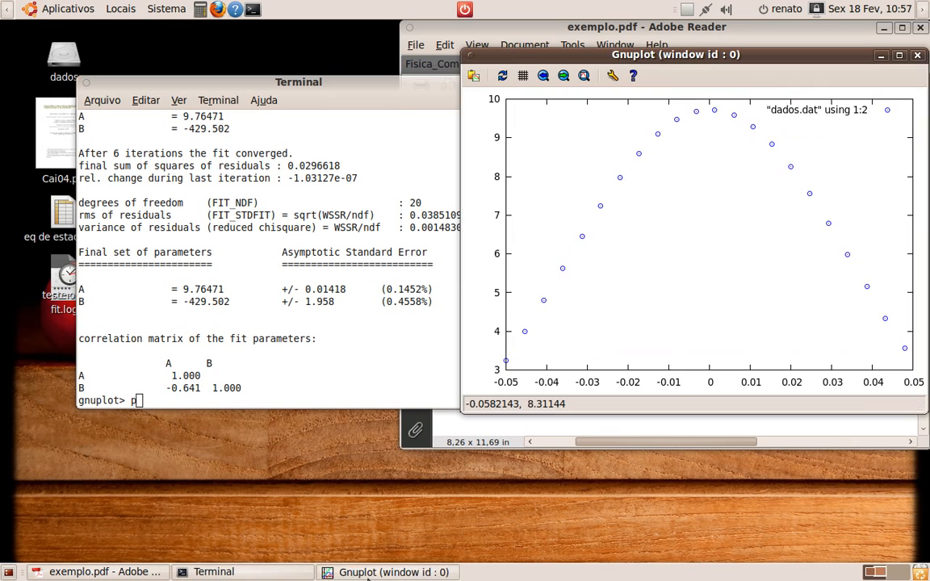
left_click(280, 386)
type("lot dados")
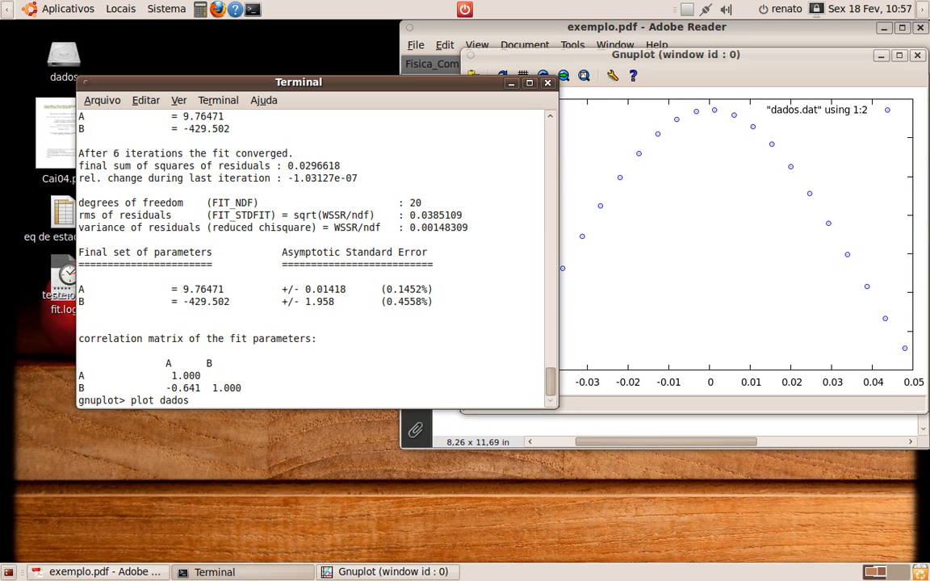
key("BackSpace")
key("BackSpace")
key("BackSpace")
key("BackSpace")
key("BackSpace")
type("\"dados.dat\" using ")
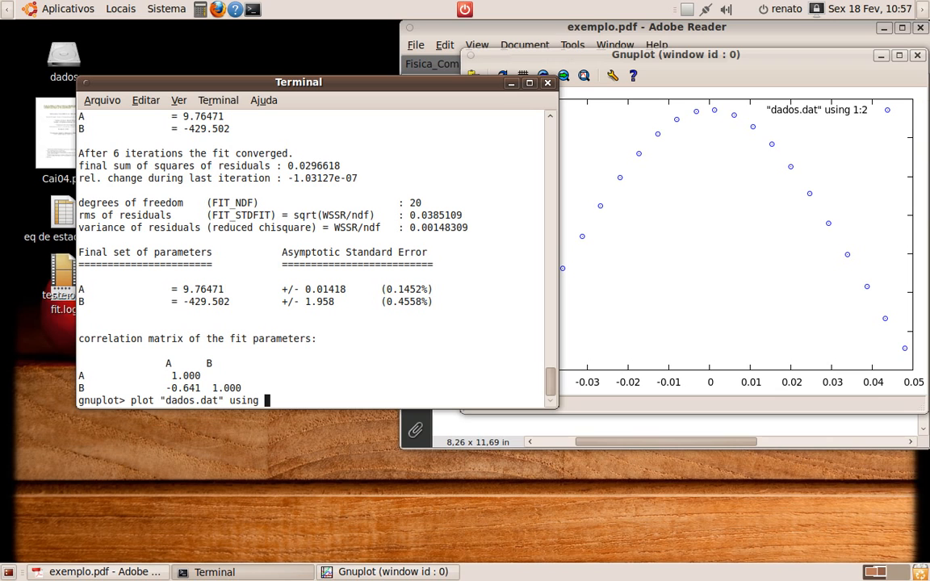
type("1:2")
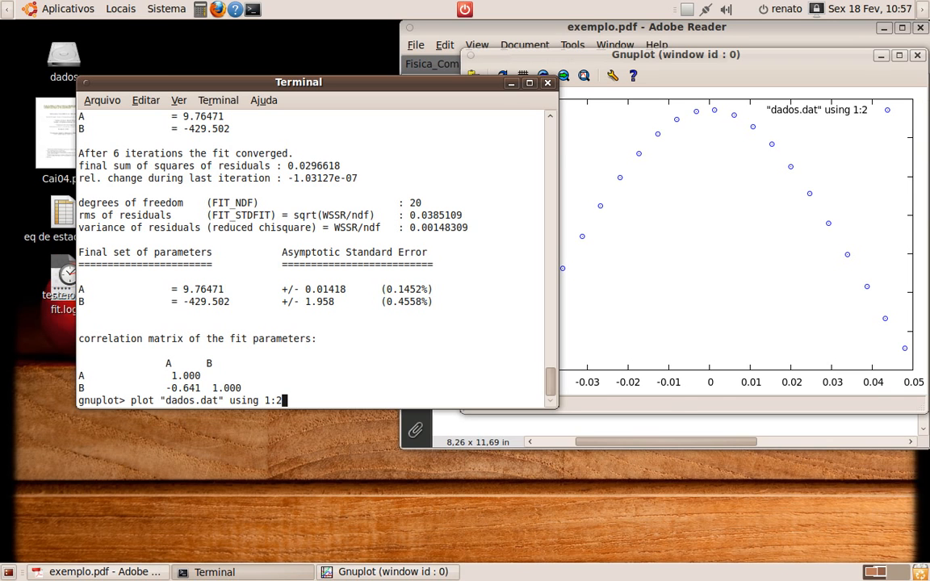
type(" 3 6, f()")
key("Left")
type("x")
key("Right")
type(", g()")
key("Left")
type("x")
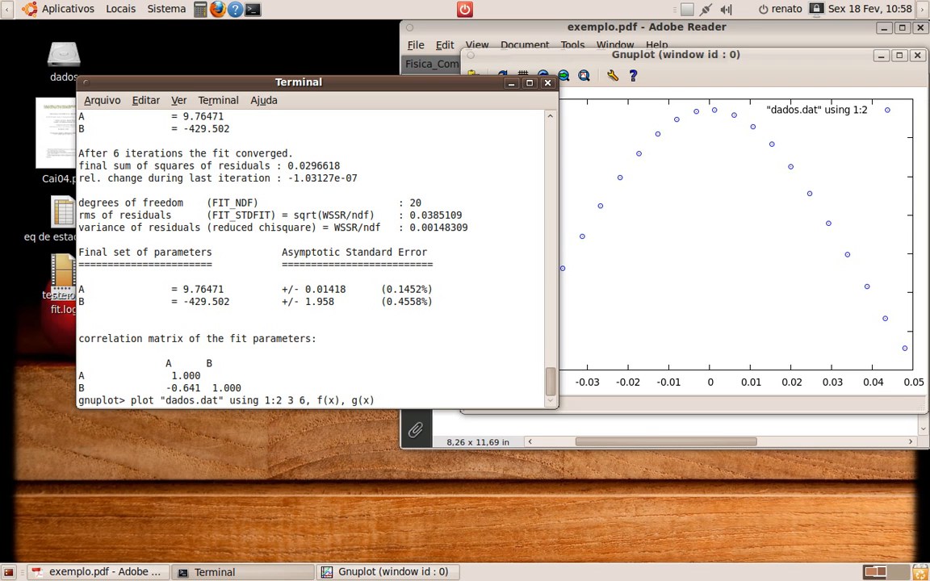
key("Return")
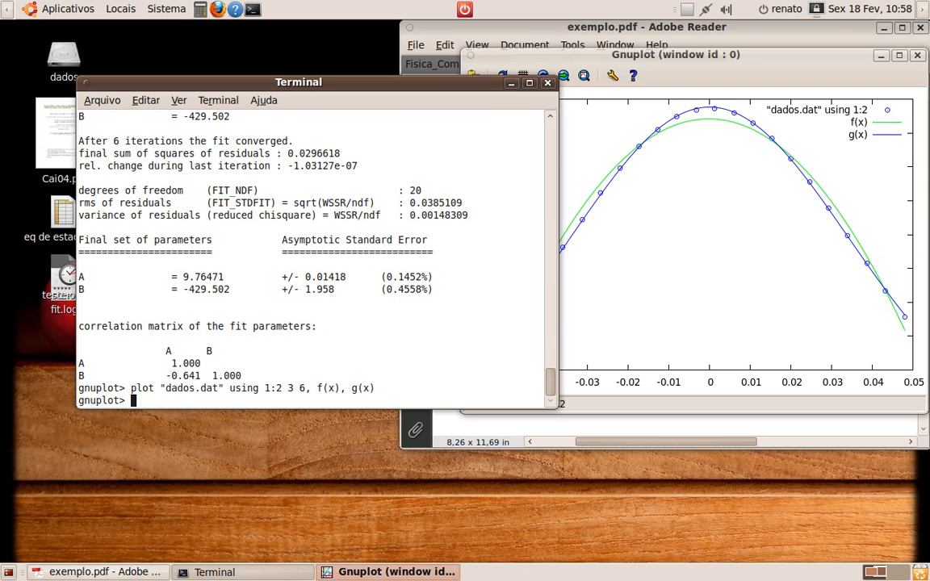
Set the x-axis label to "eixo x" and the y-axis label to "eixo y"
left_click(688, 58)
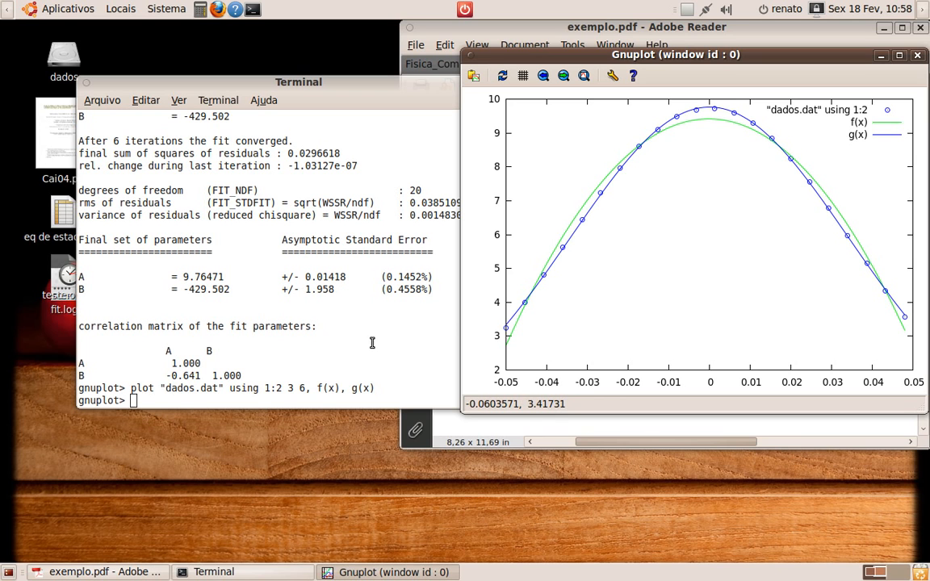
left_click(268, 388)
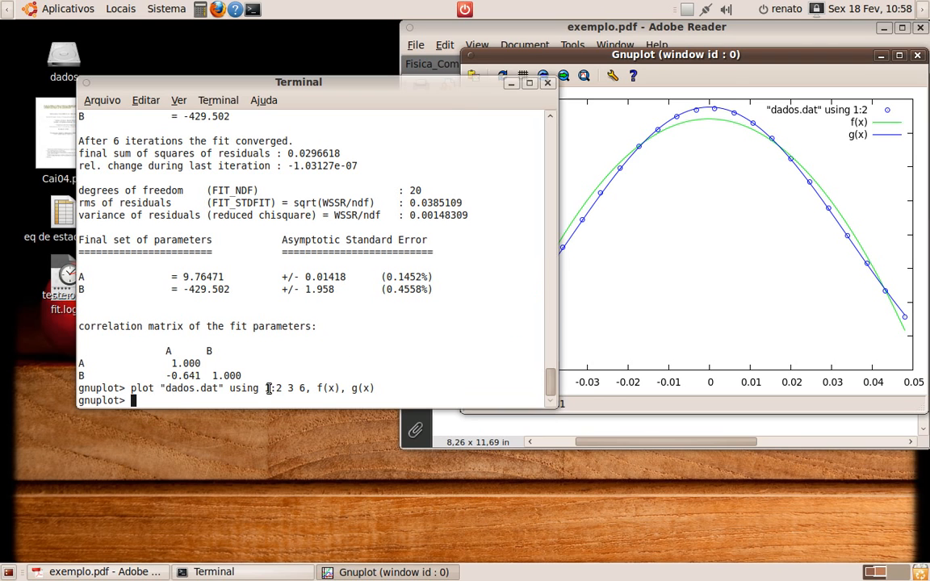
type("set ")
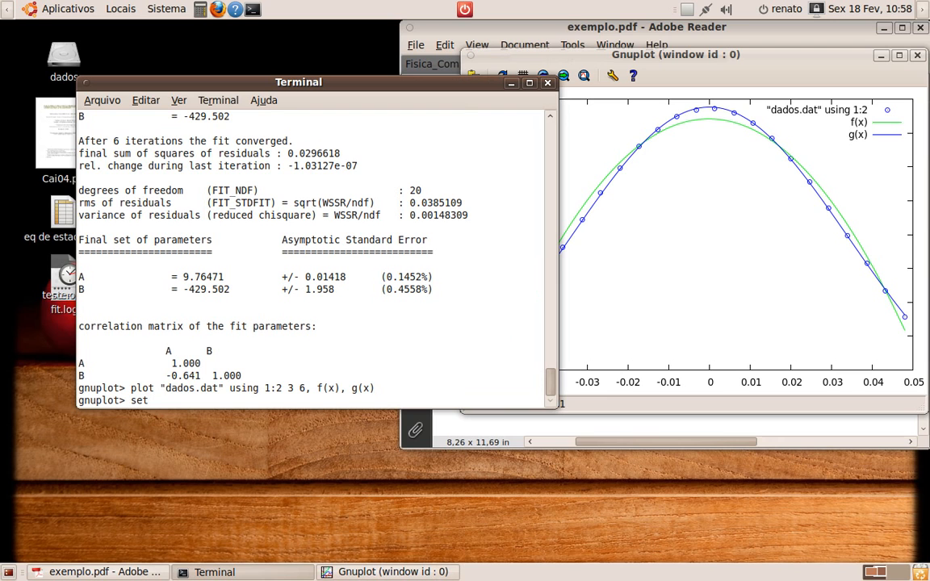
type("xlabel \"\"")
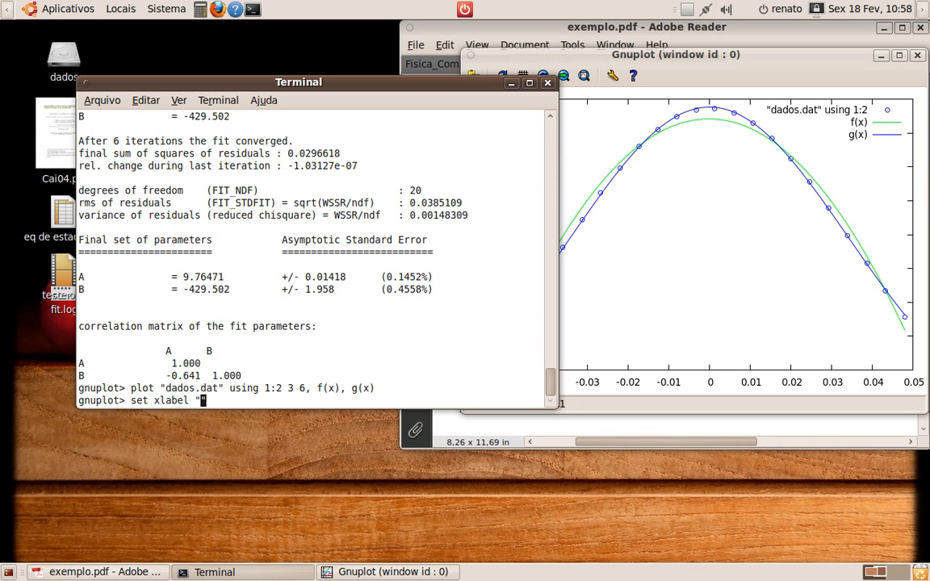
type("eixo x")
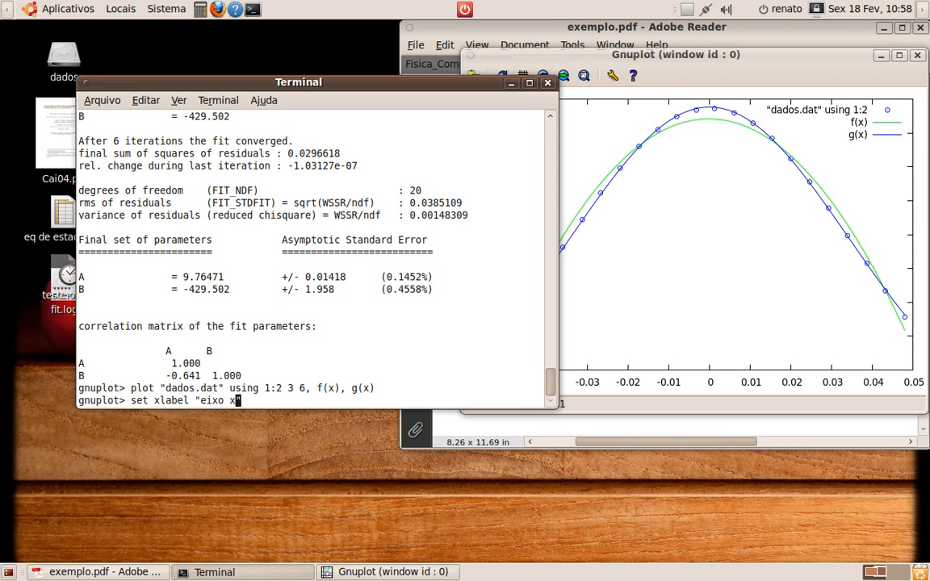
key("Return")
type("set ylabel")
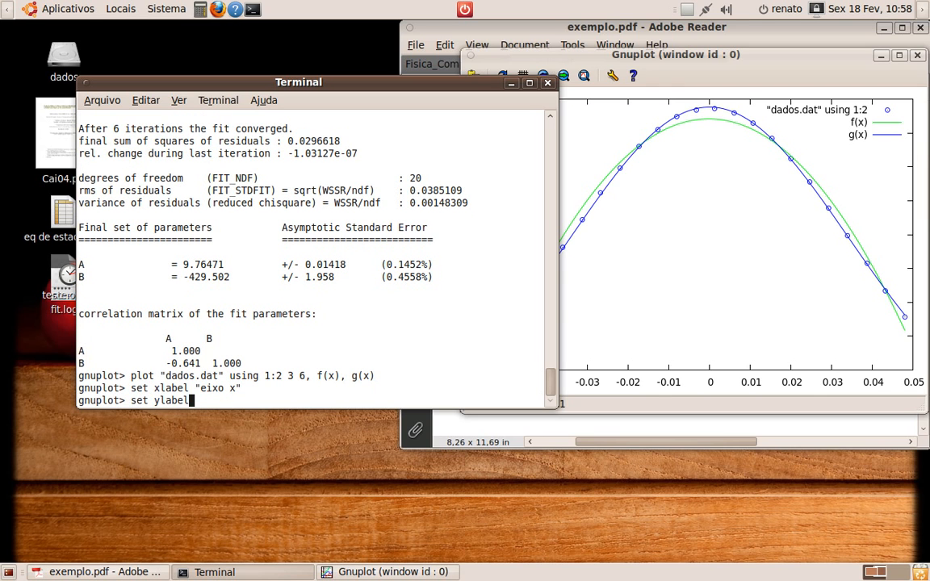
type(" \"eixo y\"")
key("Return")
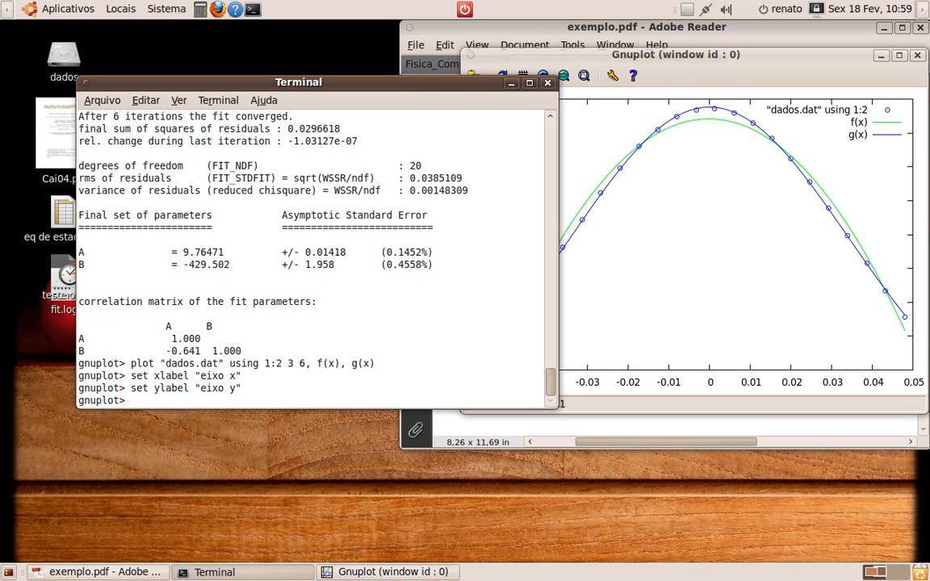
Replot the graph to apply the new axis labels
type("replot")
key("Return")
key("alt+Tab")
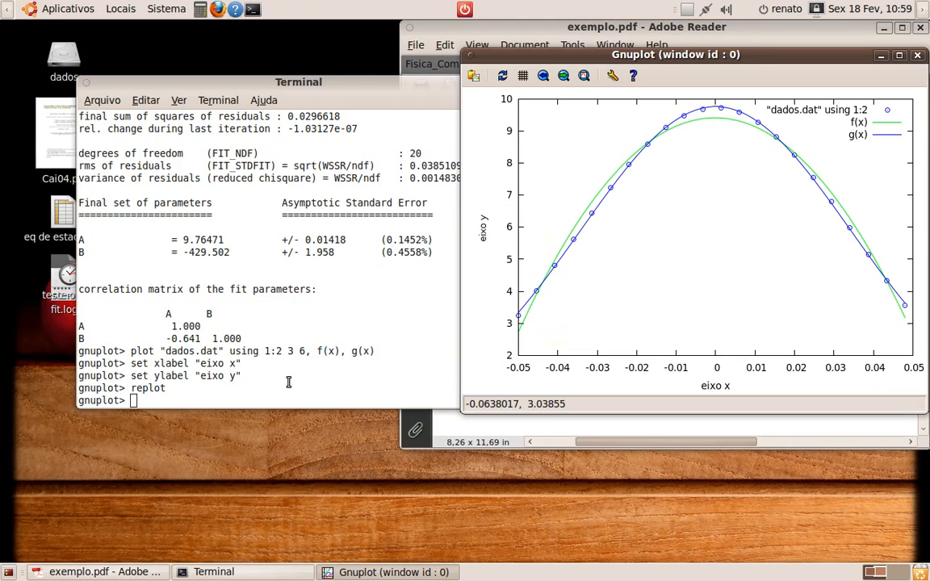
key("alt+Tab")
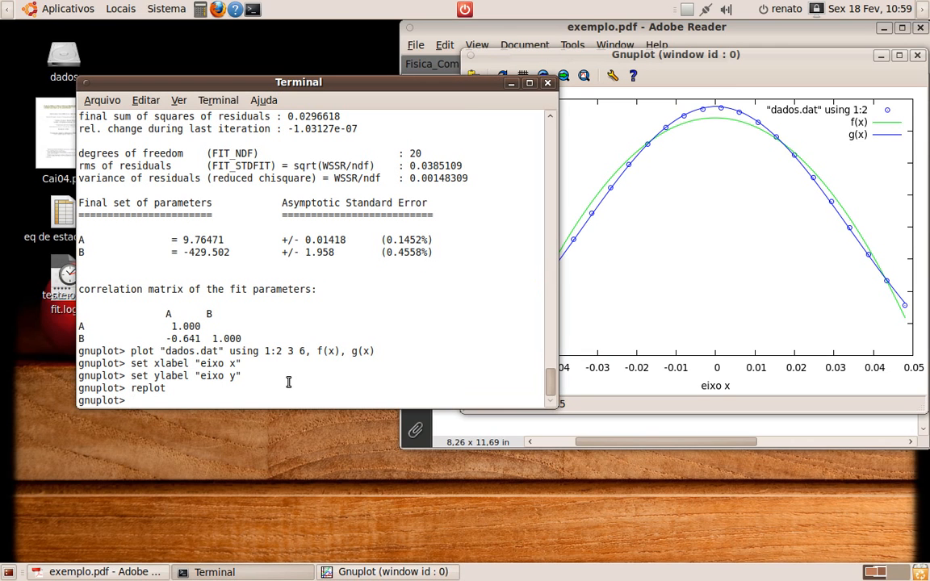
Set the gnuplot terminal to svg
type("set terminal ")
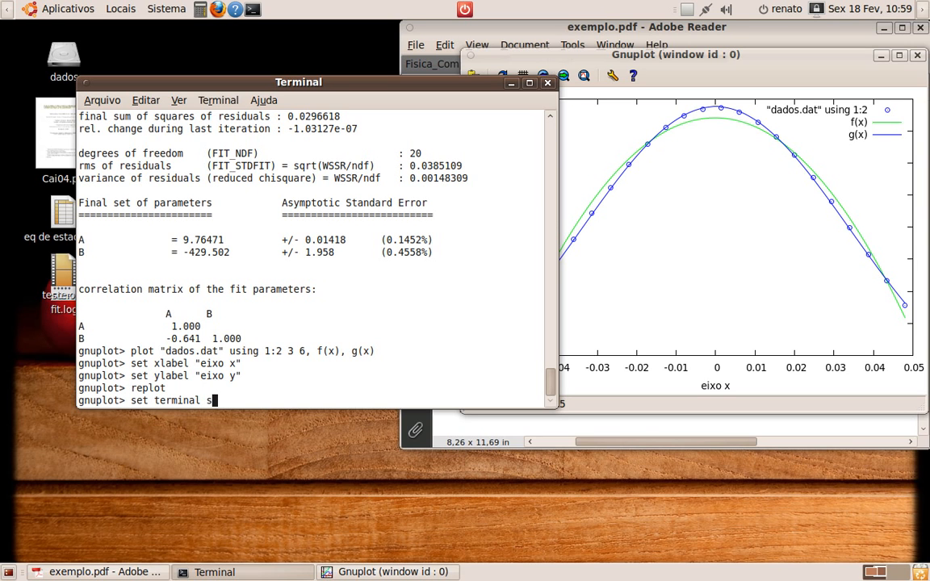
type("svg")
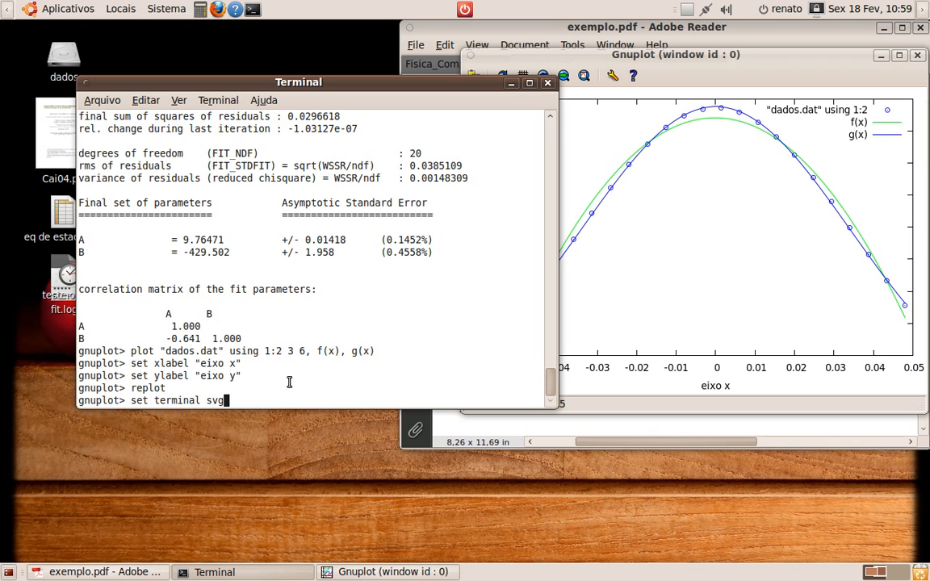
key("Return")
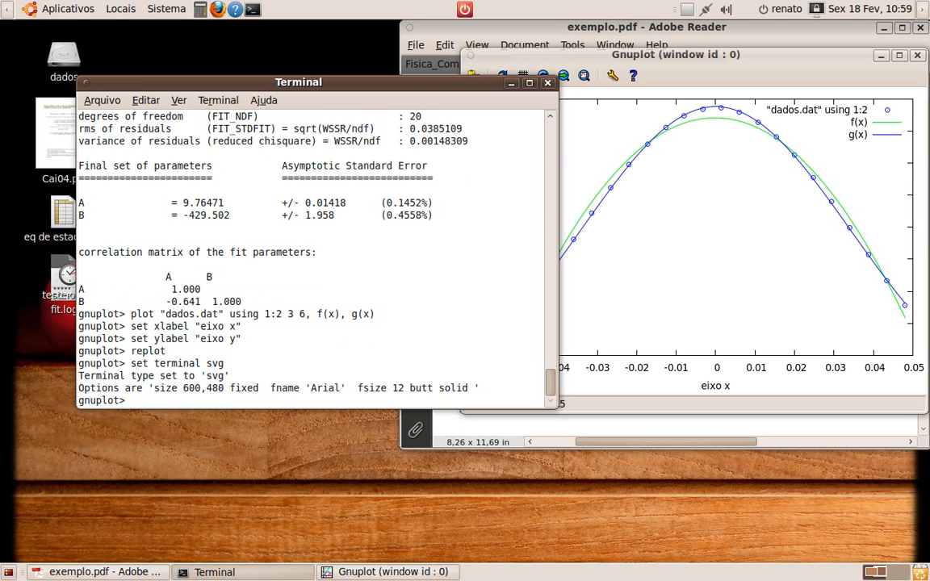
Set the output file to "dados_grafico.svg" and replot the graph to write it to that file
type("set output \"")
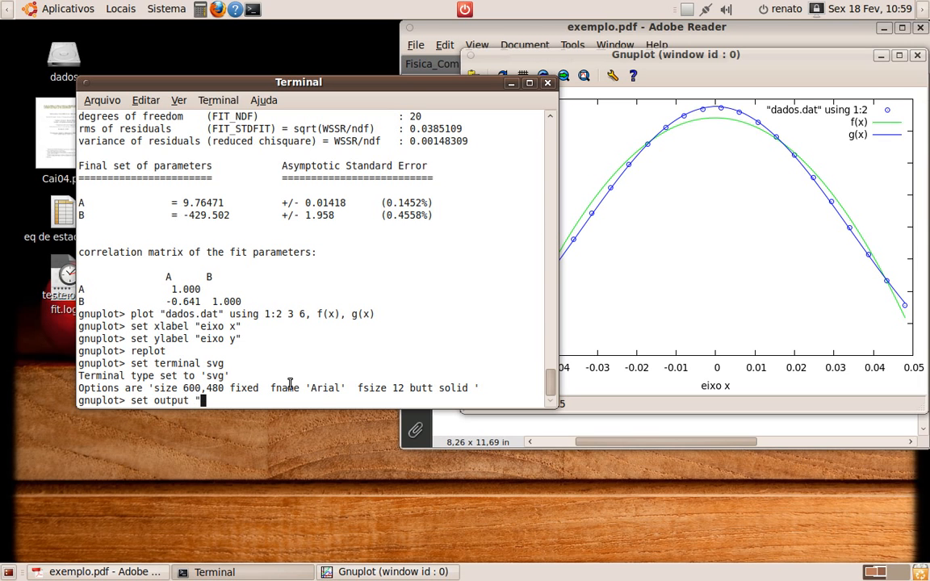
type("dados")
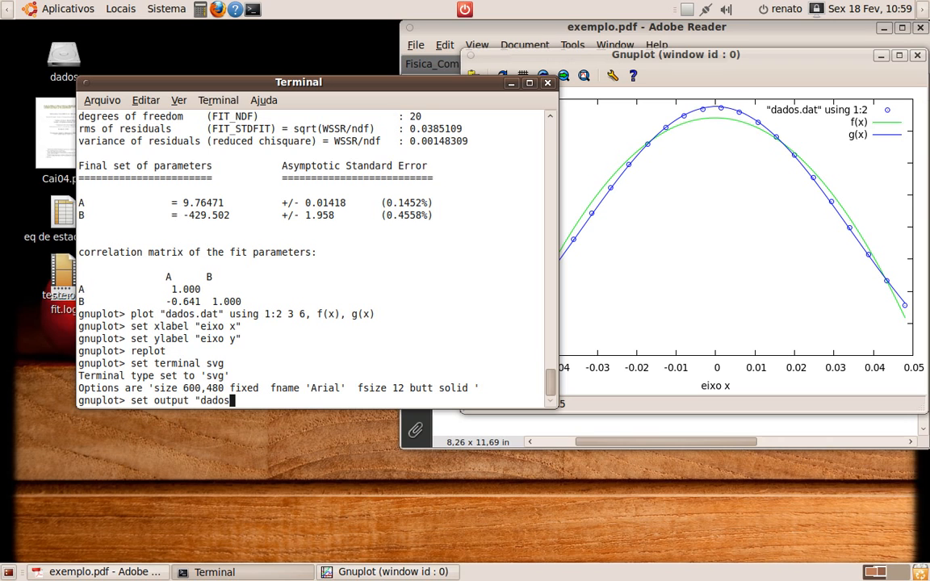
type("_gra")
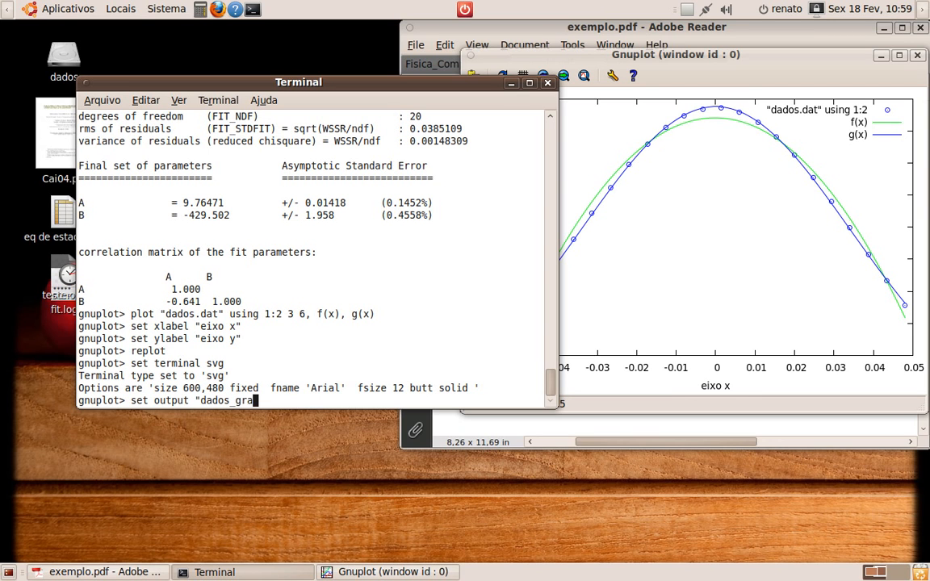
type("fico.svg")
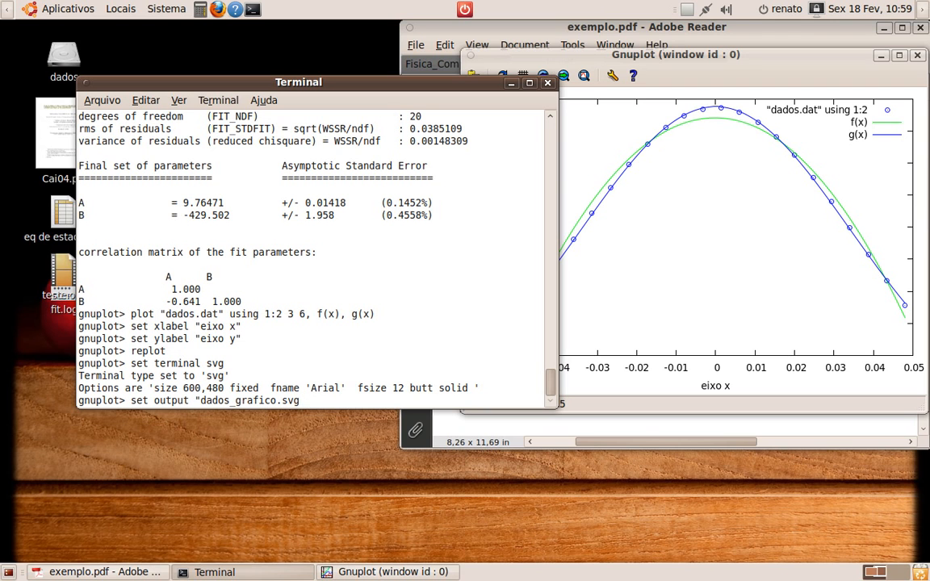
type("\"")
key("Return")
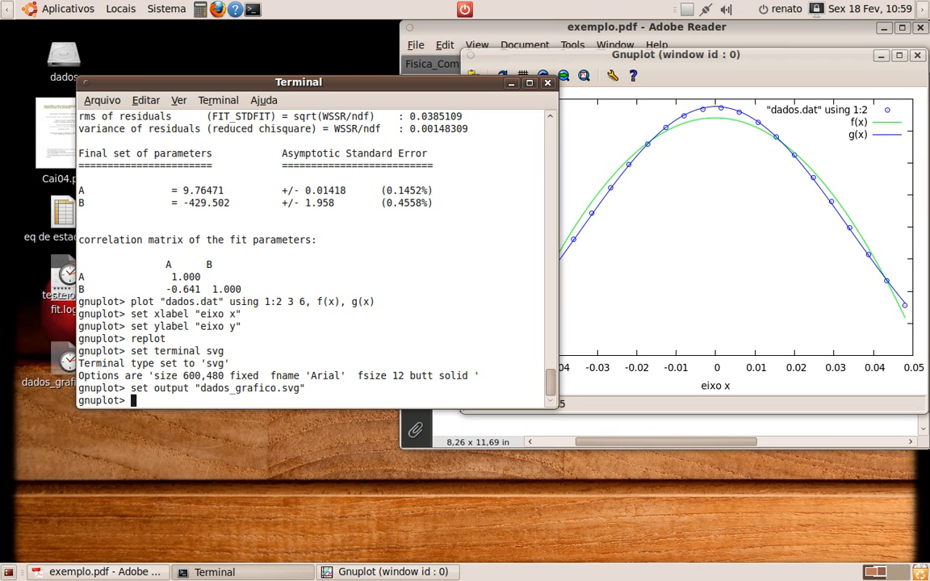
type("replot")
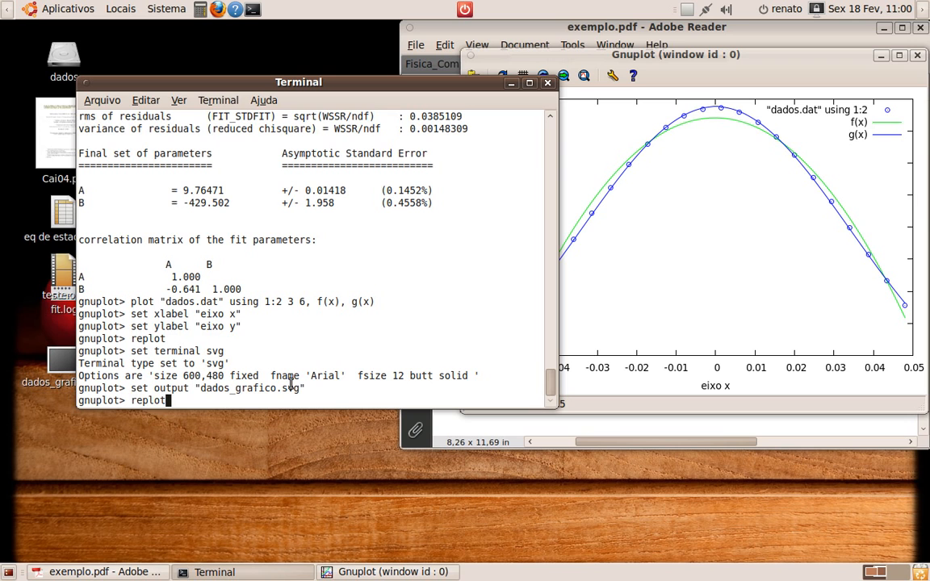
key("Return")
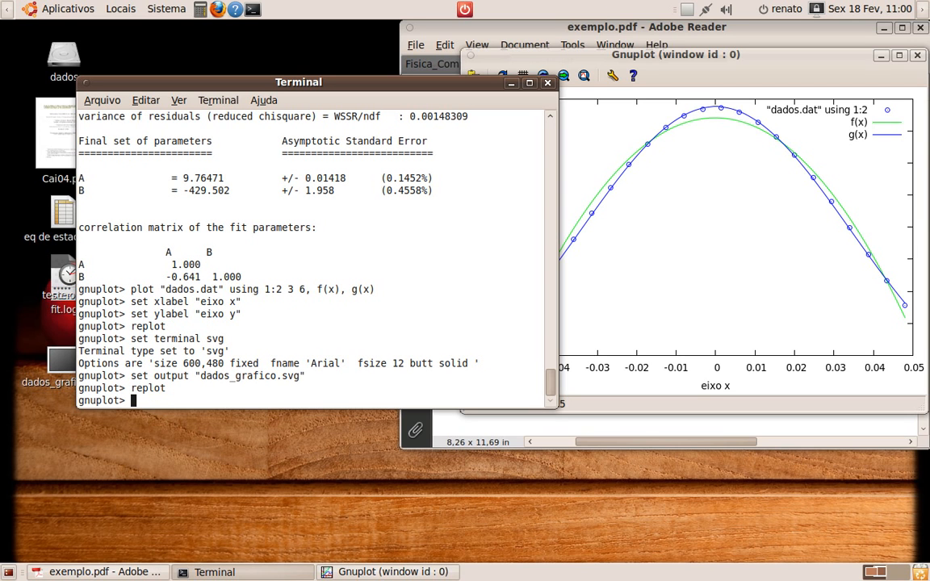
Quit gnuplot, close the terminal window and minimize the PDF viewer
type("quit")
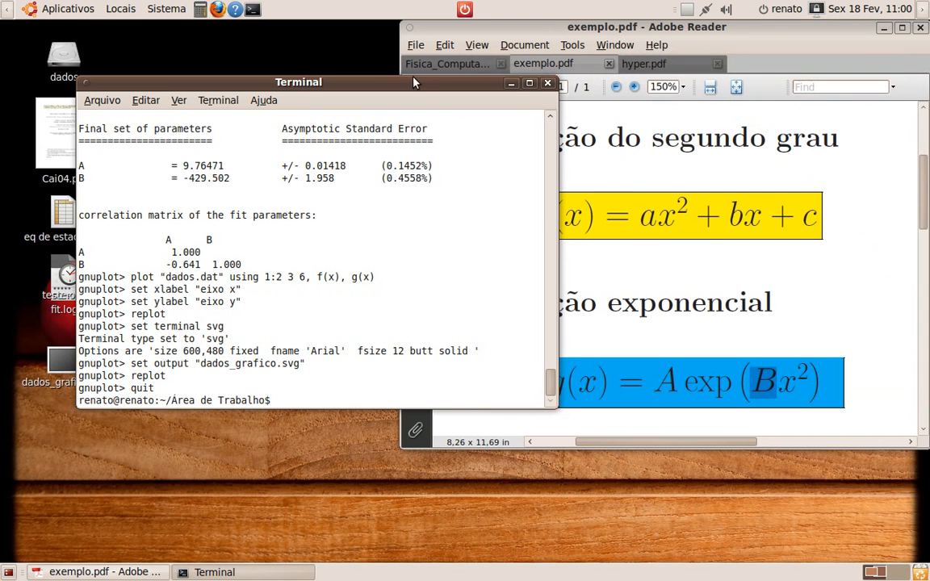
left_click(547, 83)
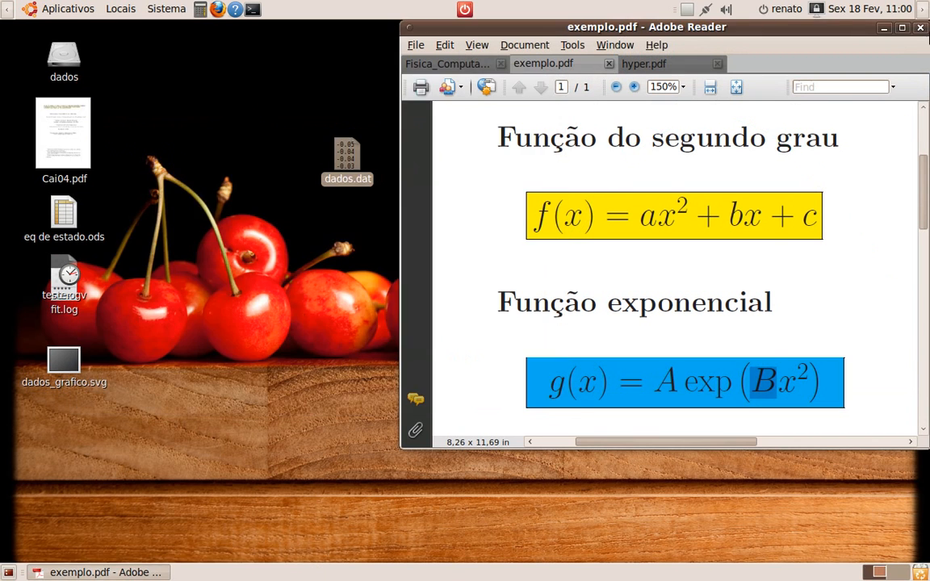
left_click(884, 28)
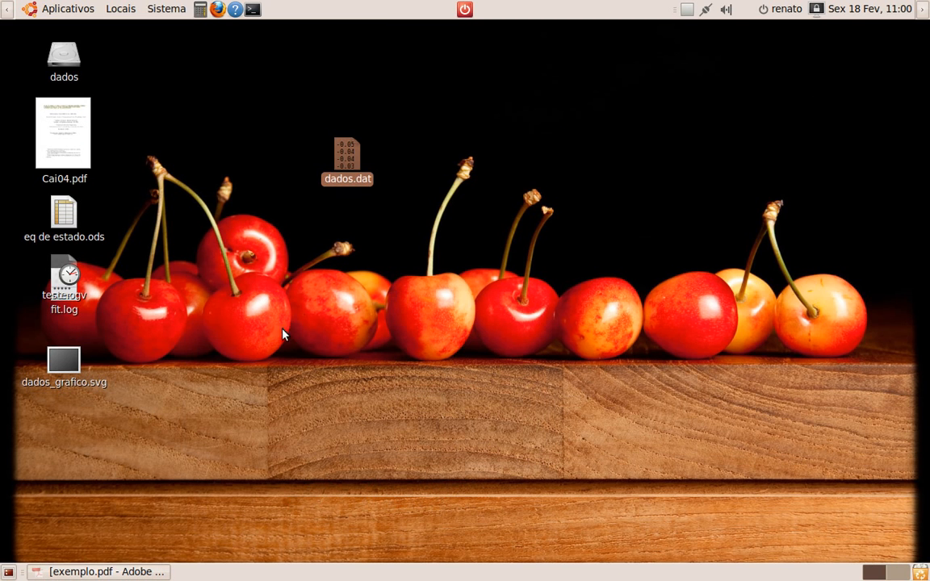
Open dados_grafico.svg from the desktop with the Inkscape vector image editor
left_click_drag(82, 365, 443, 346)
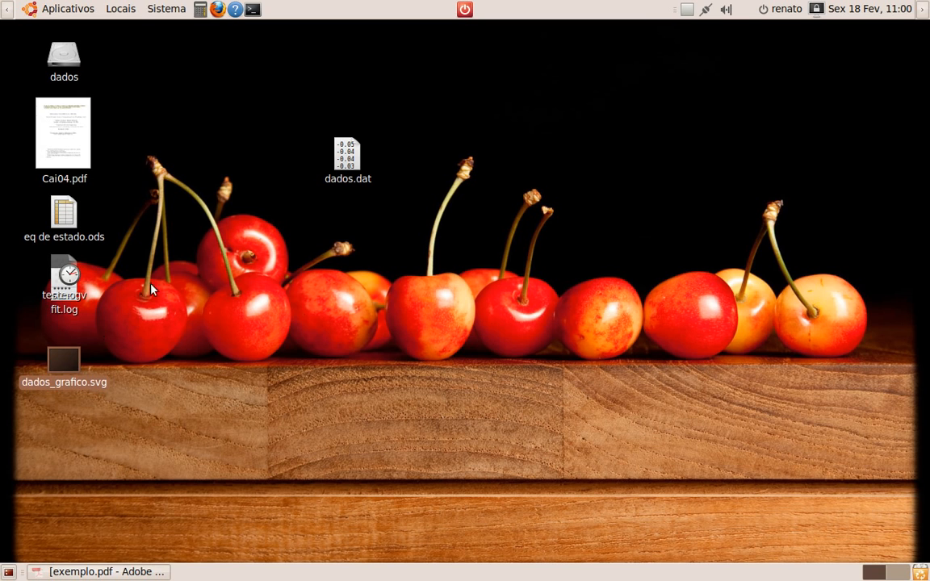
left_click_drag(64, 361, 303, 322)
right_click(72, 368)
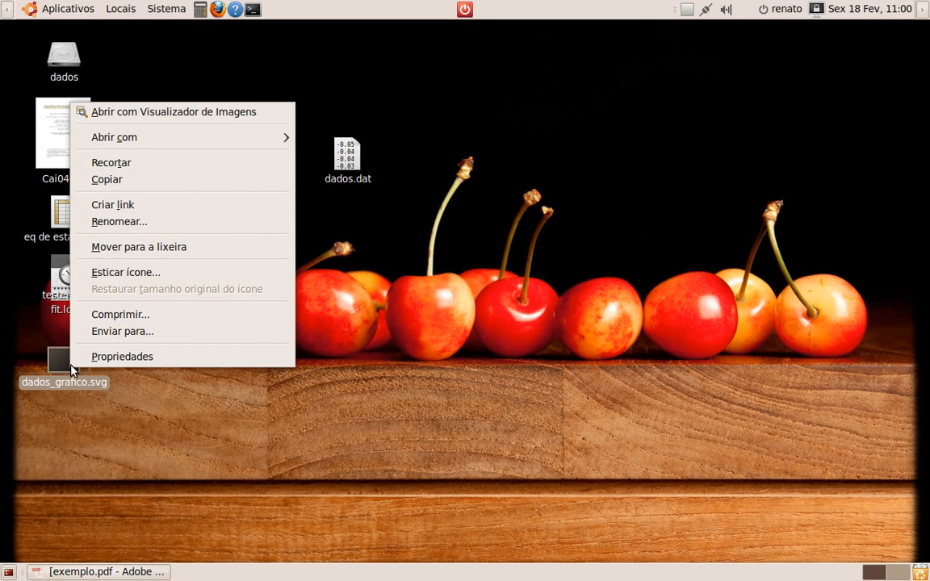
mouse_move(167, 143)
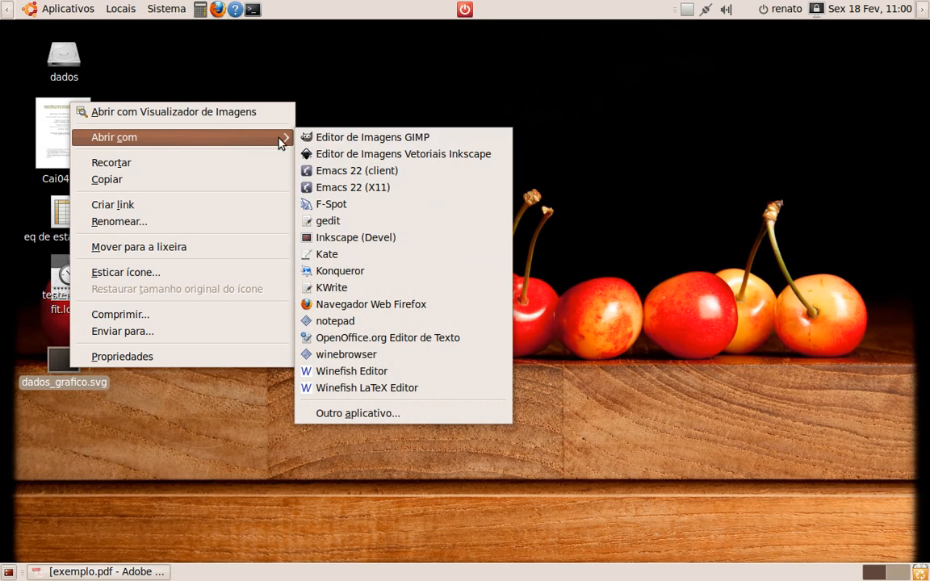
left_click(346, 160)
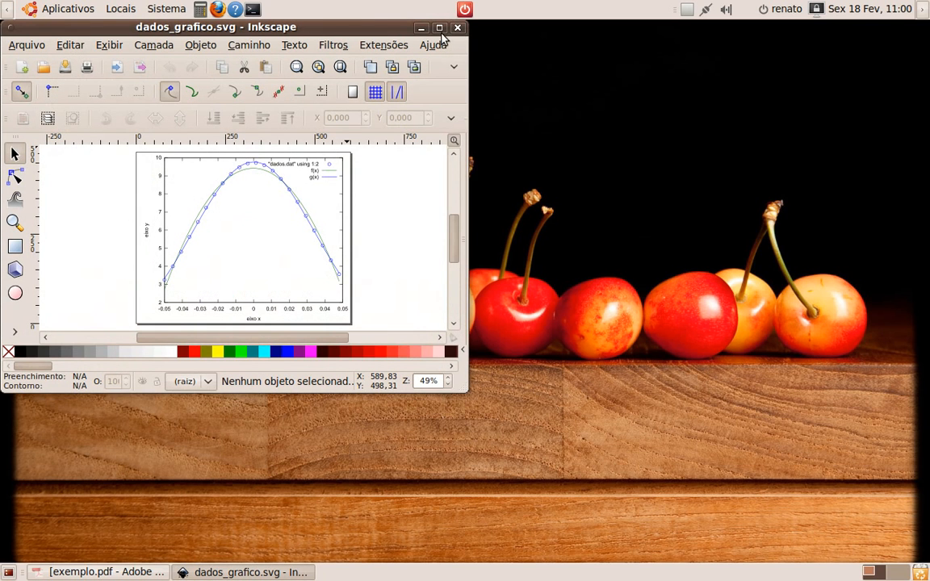
Maximize the Inkscape window and select all the text of the "eixo y" label for editing
left_click(440, 29)
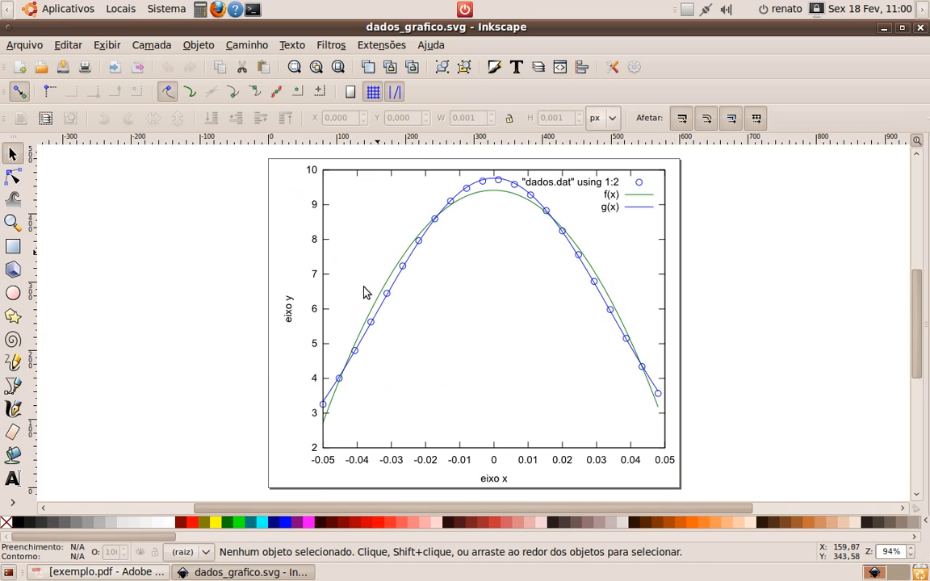
left_click(292, 313)
left_click(290, 311)
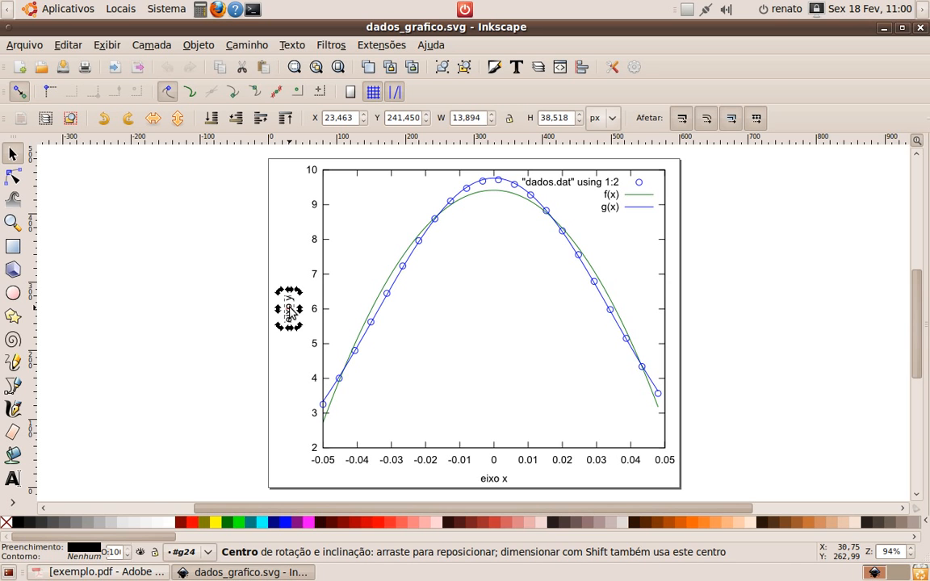
left_click(291, 316)
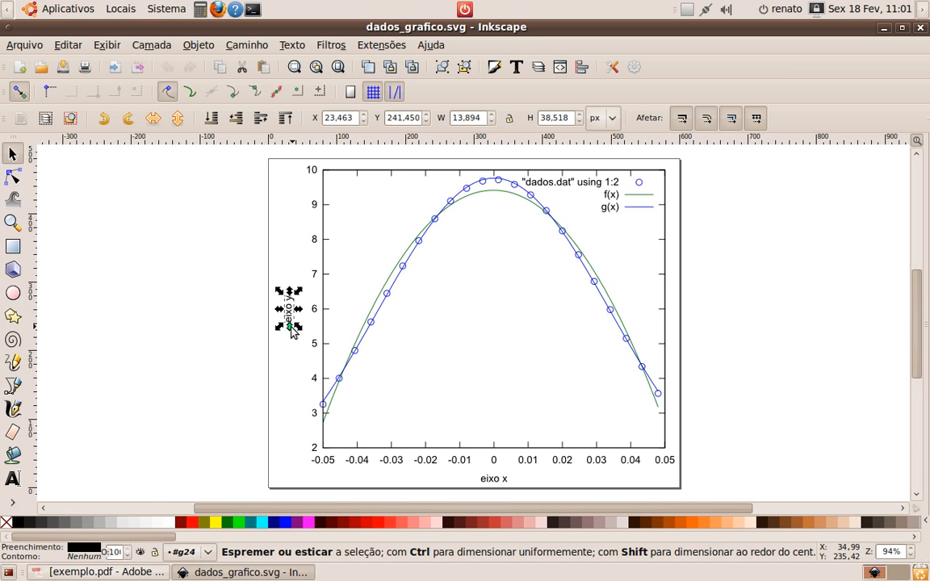
key("Escape")
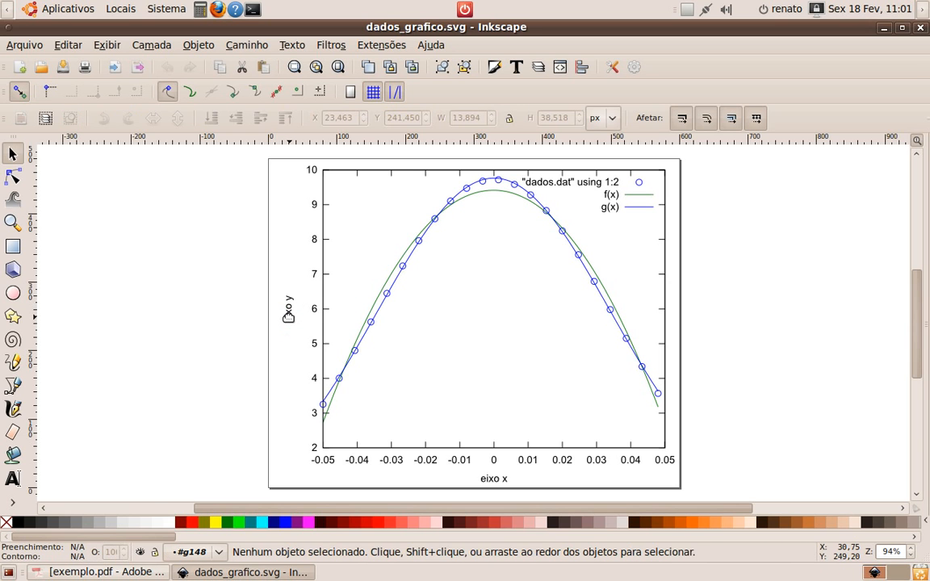
double_click(288, 316)
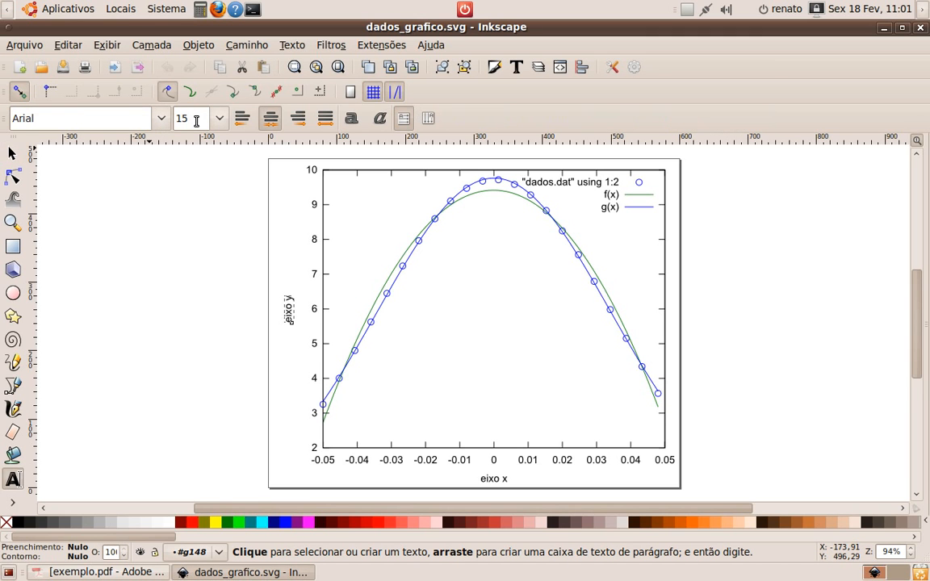
key("shift+Right")
key("shift+Right")
key("shift+Right")
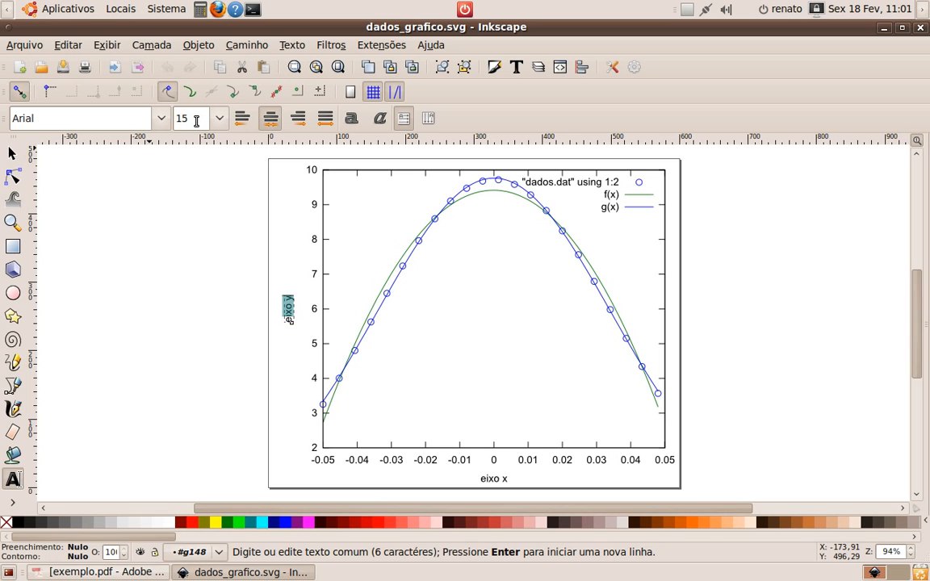
key("End")
key("shift+Home")
Set the "eixo y" label's font size to 40
left_click(219, 118)
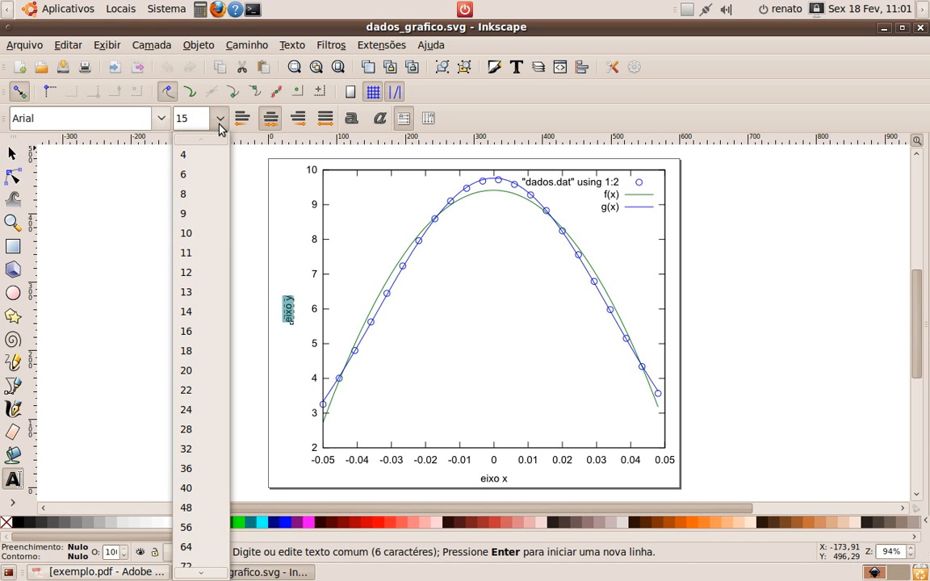
left_click(200, 234)
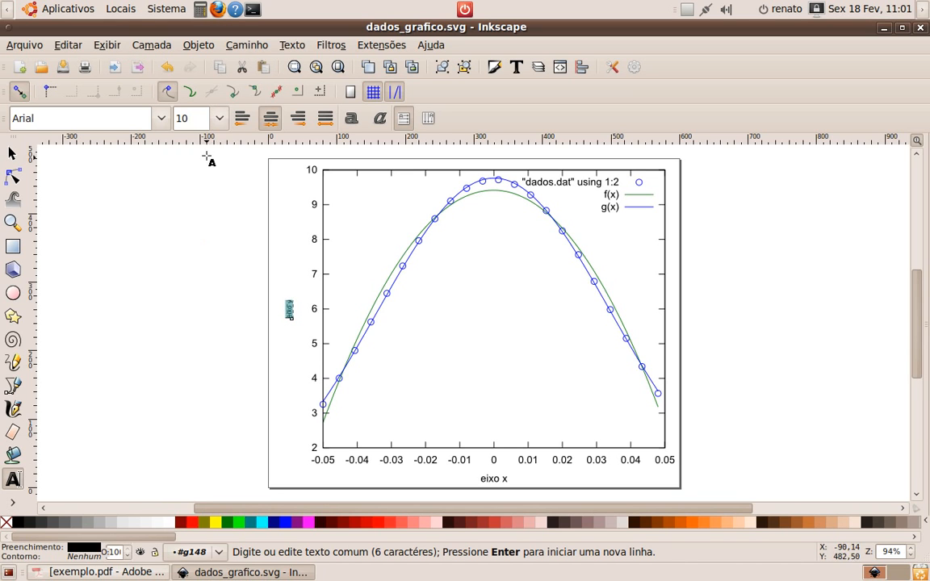
left_click(219, 118)
left_click(186, 409)
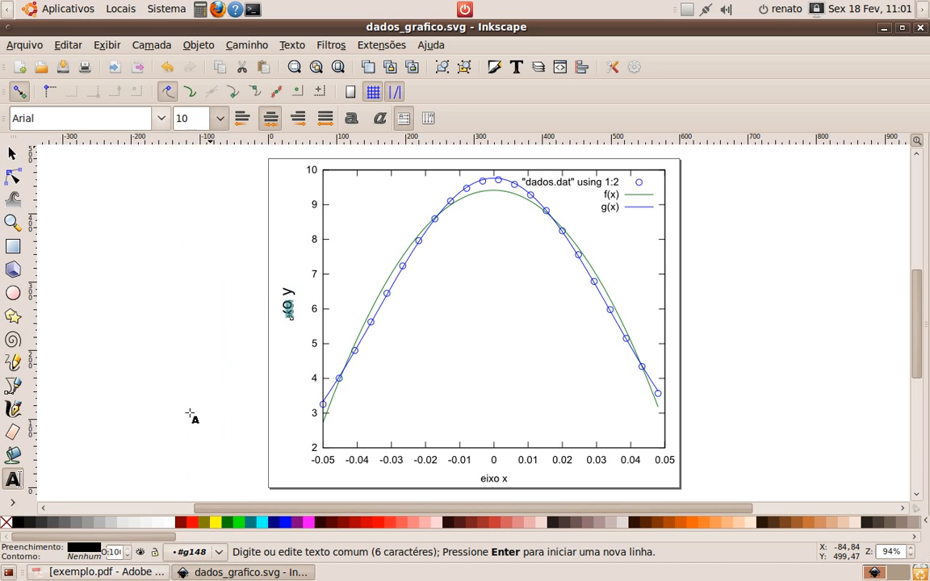
left_click(218, 118)
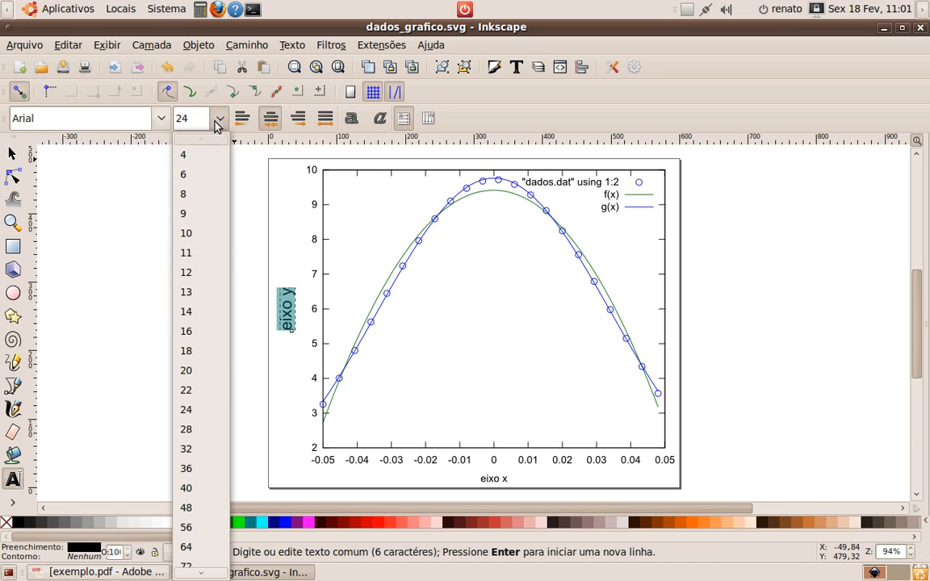
left_click(187, 429)
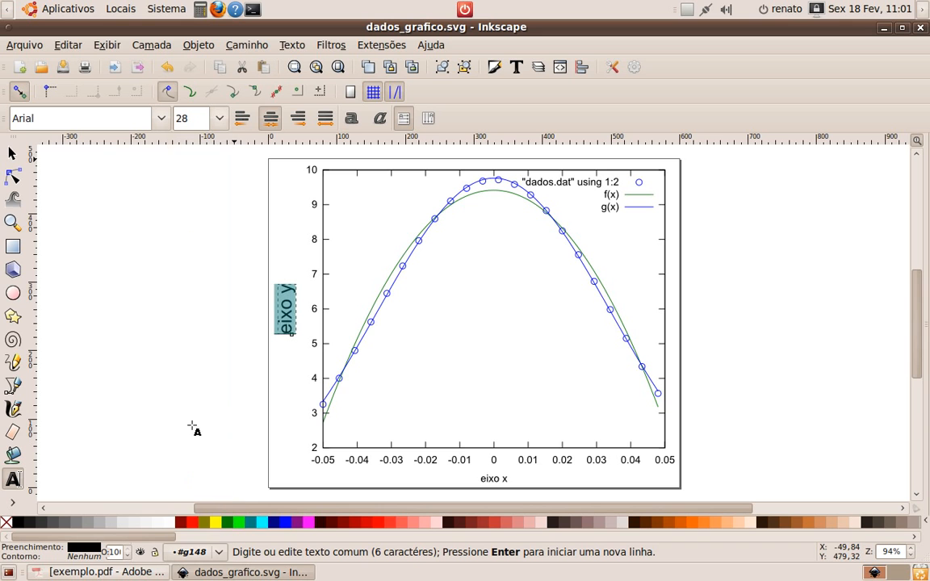
left_click(218, 117)
left_click(187, 490)
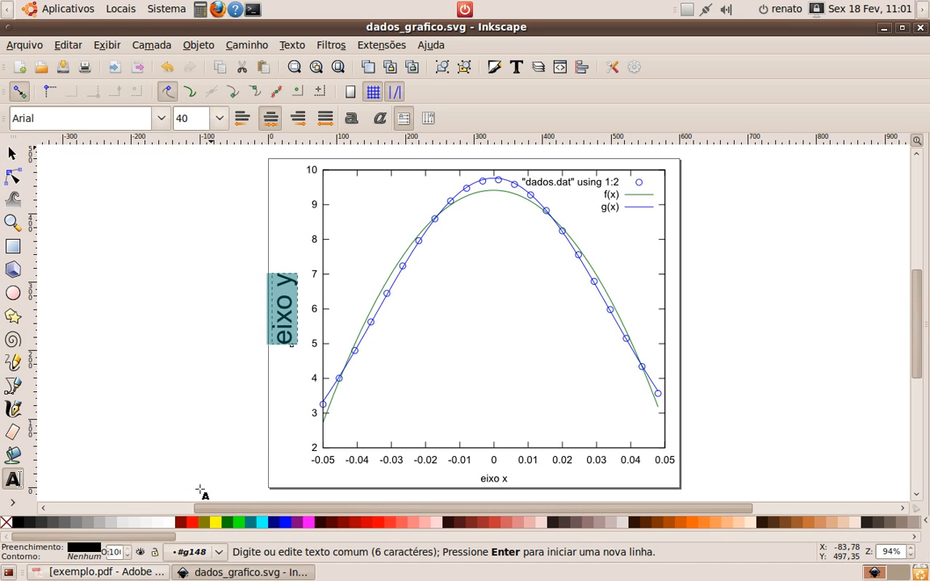
key("Escape")
left_click(209, 386)
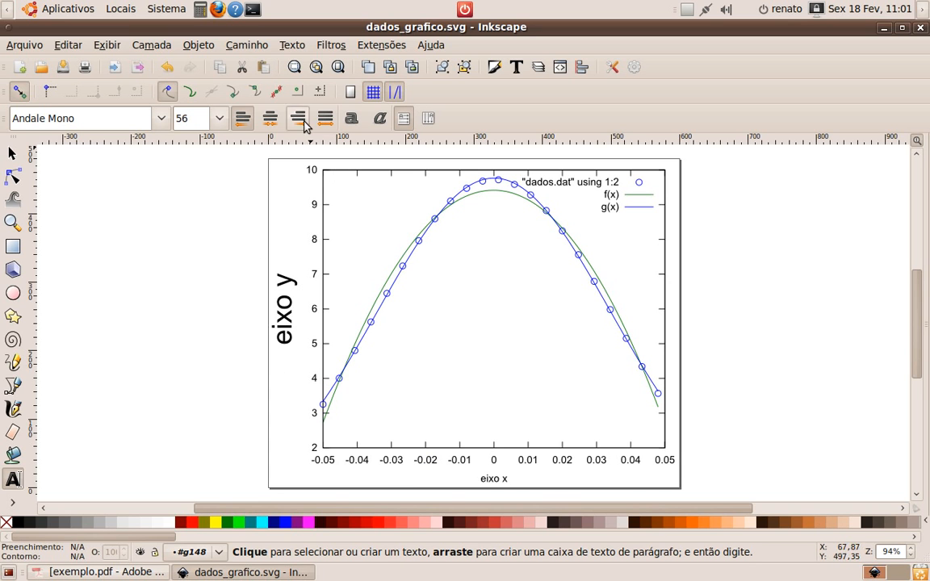
Render the LaTeX formula \(f(x) = ax^2+bx+c\) into the drawing with the Fórmula LaTeX extension, then close its dialog
left_click(368, 46)
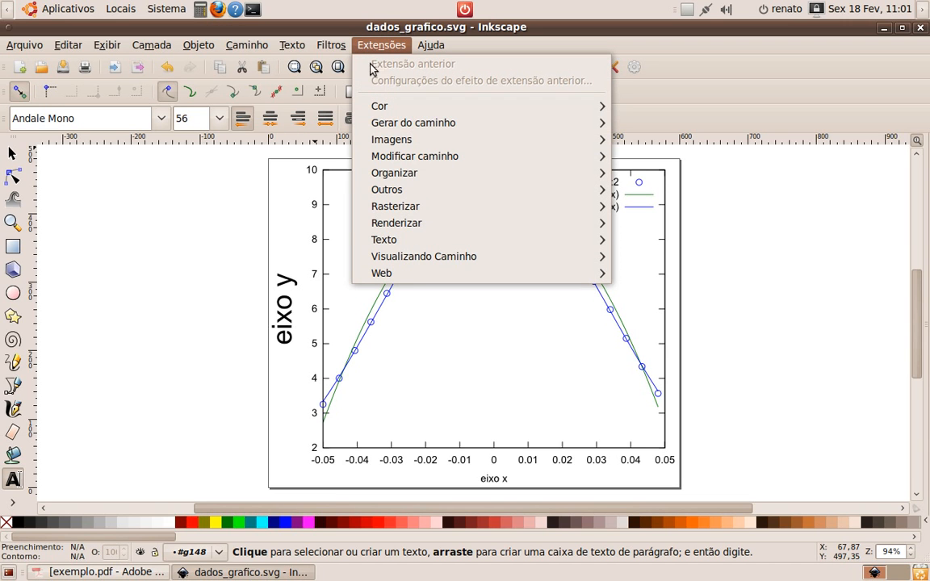
mouse_move(416, 232)
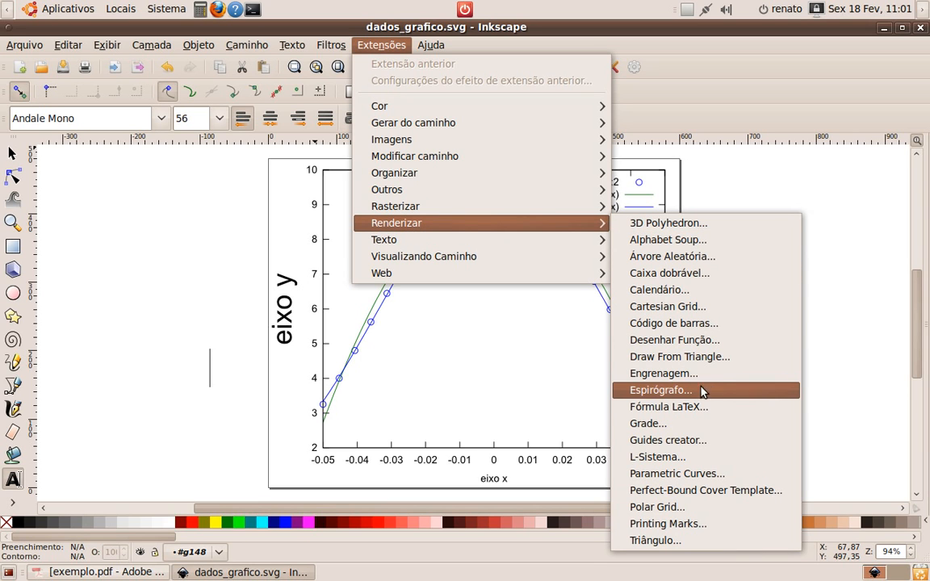
left_click(667, 410)
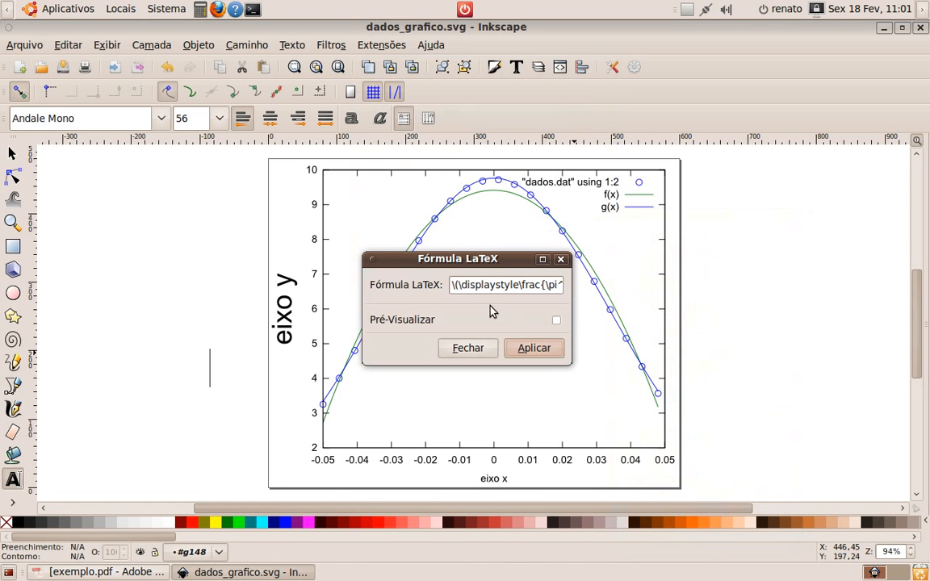
left_click_drag(452, 285, 619, 286)
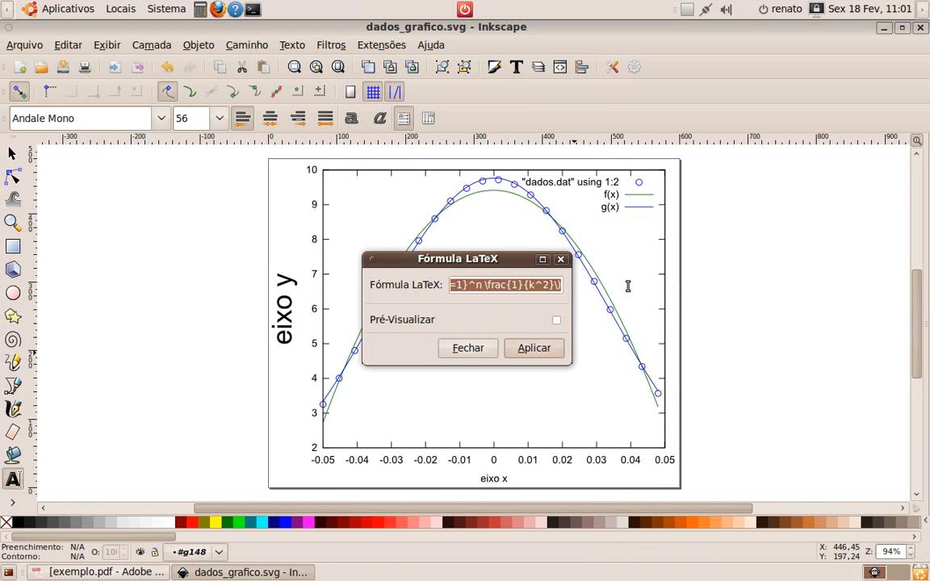
type("\\")
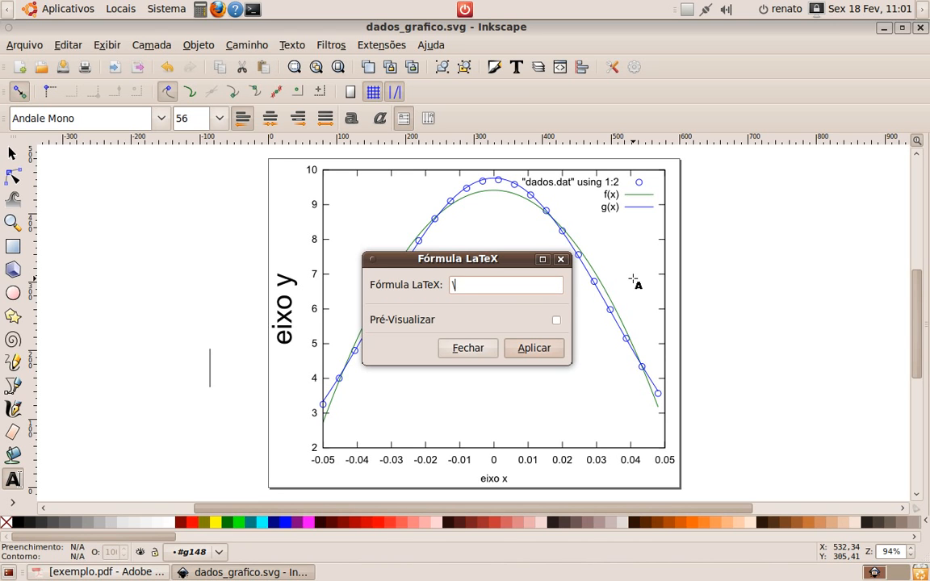
type("(")
type("f")
type("()")
type("x")
type(" = ")
type("aX")
key("BackSpace")
type("x^2")
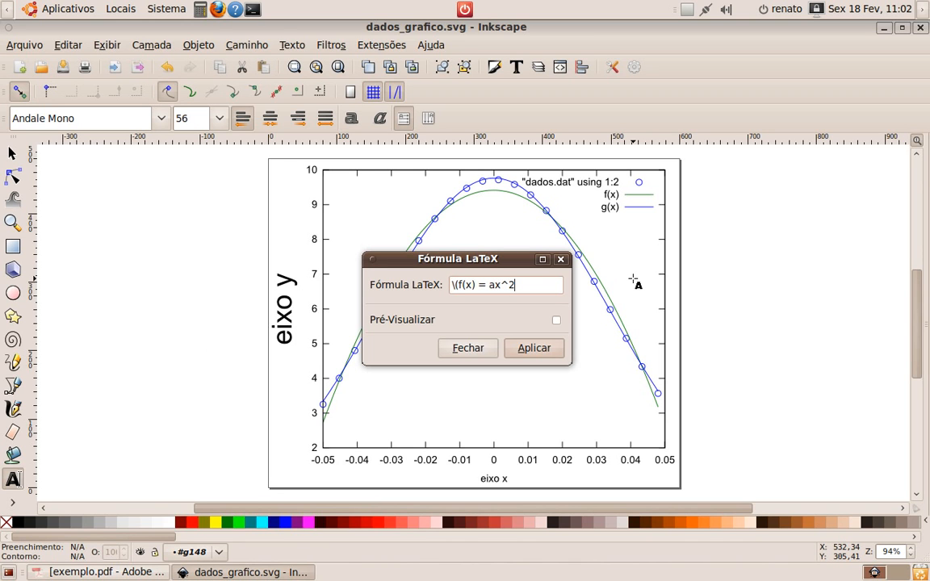
type("+bx+c\\")
left_click(528, 352)
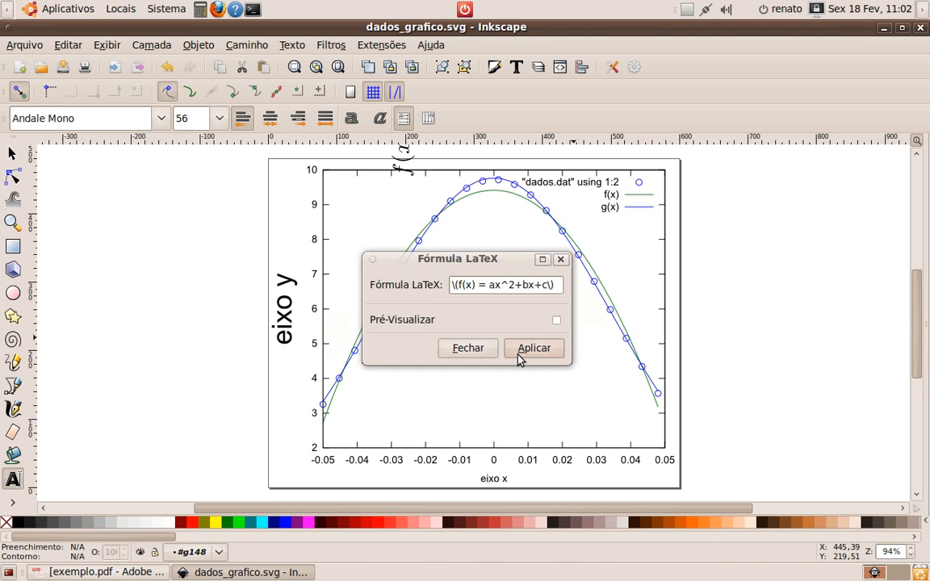
left_click_drag(485, 260, 784, 256)
scroll(498, 230, "up", 4)
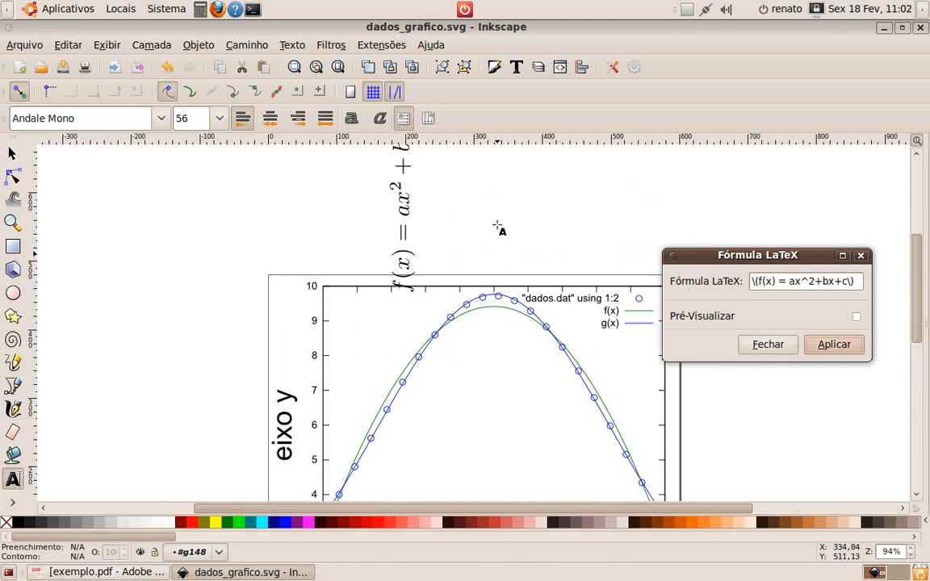
left_click(768, 345)
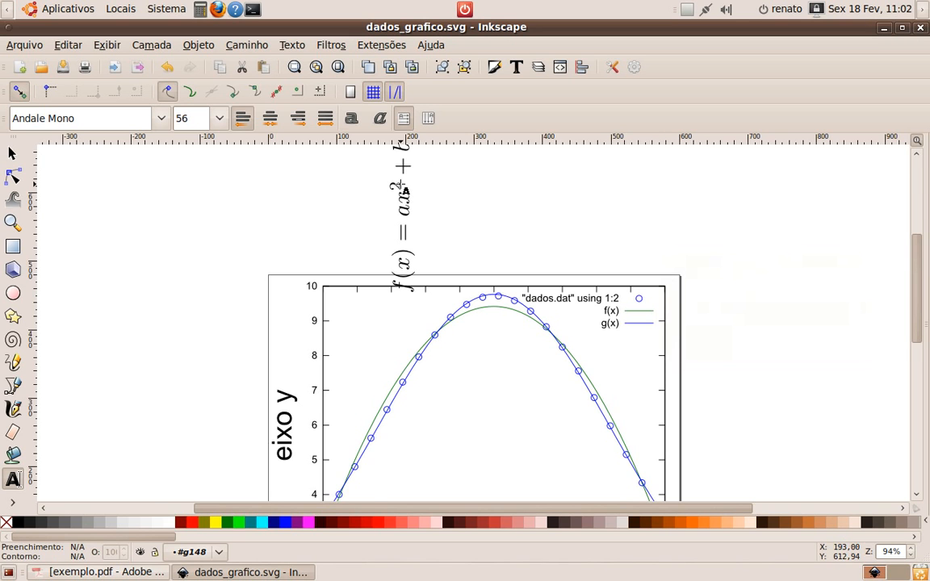
Select the rendered formula and move it down into the plot area
scroll(383, 206, "up", 2)
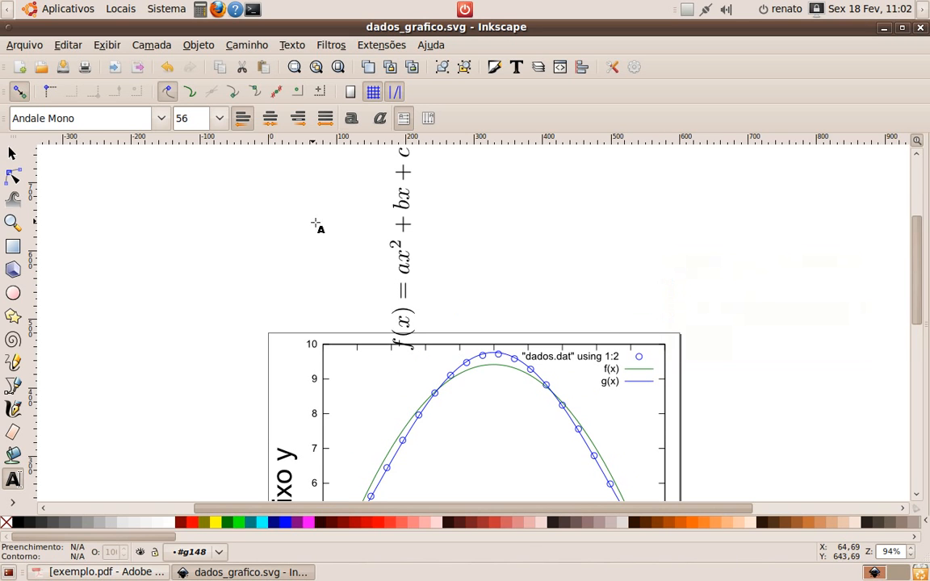
left_click(406, 198)
right_click(447, 203)
key("Escape")
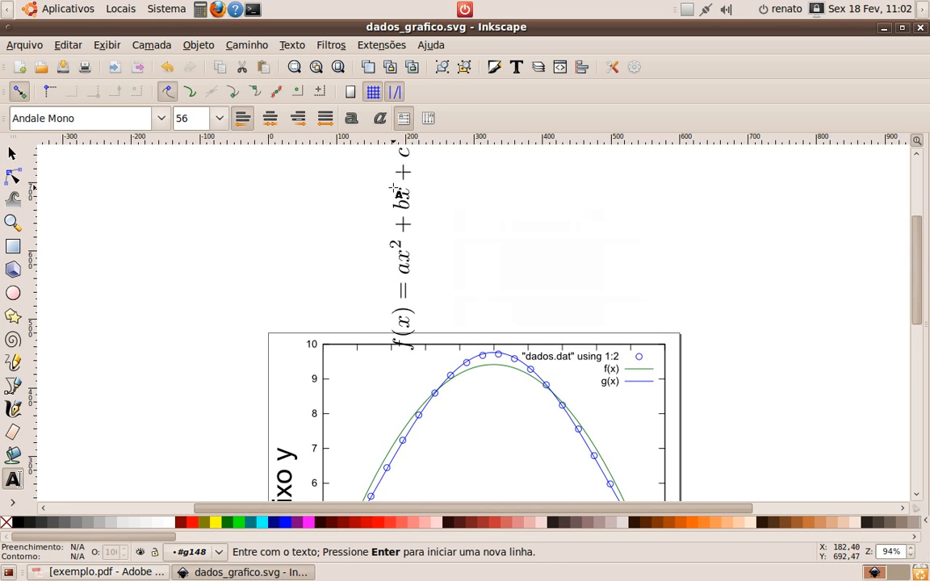
left_click(12, 153)
left_click(403, 185)
left_click_drag(403, 186, 402, 374)
scroll(402, 363, "down", 5)
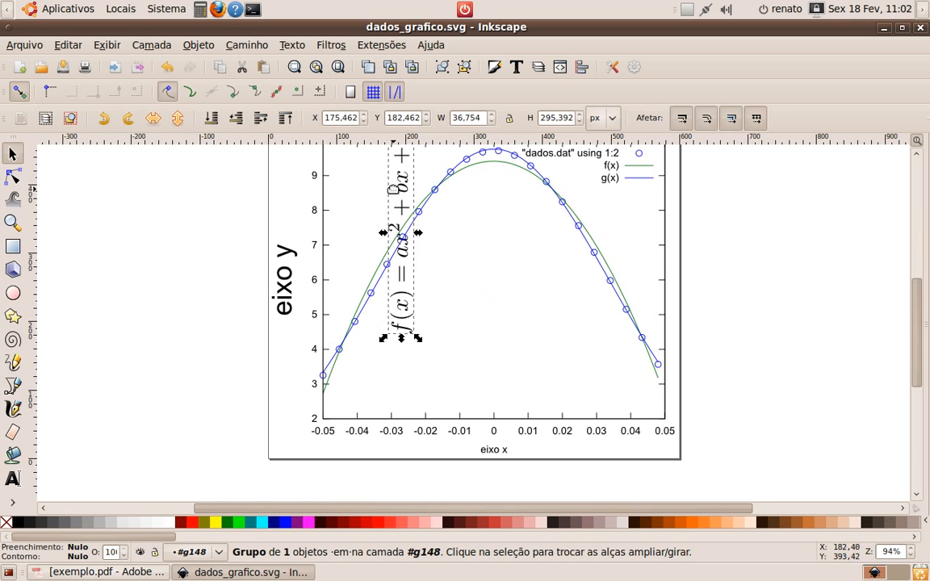
left_click_drag(401, 192, 482, 260)
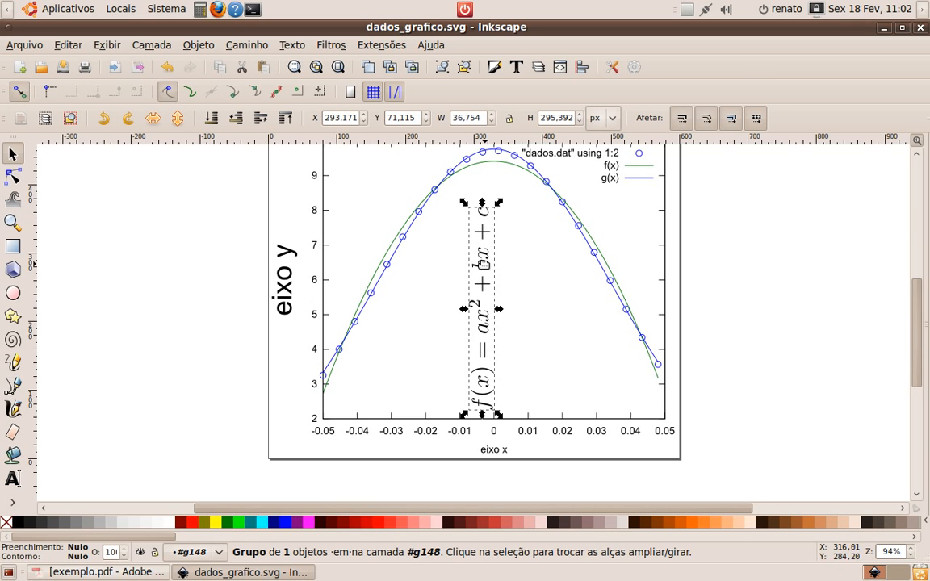
Rotate the formula 90° so it reads horizontally and position it inside the plot below the curve's peak
left_click(129, 119)
left_click_drag(482, 316, 491, 307)
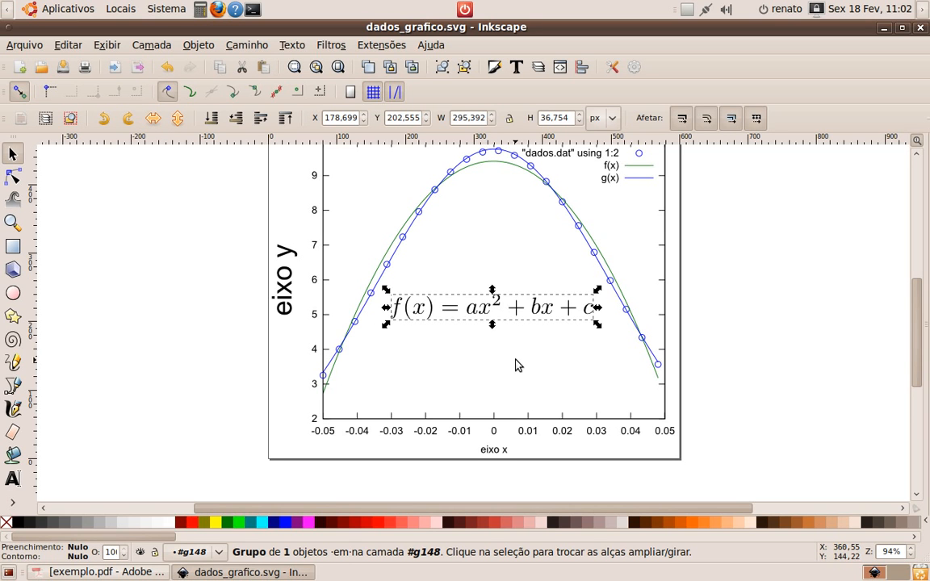
left_click(521, 361)
left_click(446, 309)
left_click(467, 364)
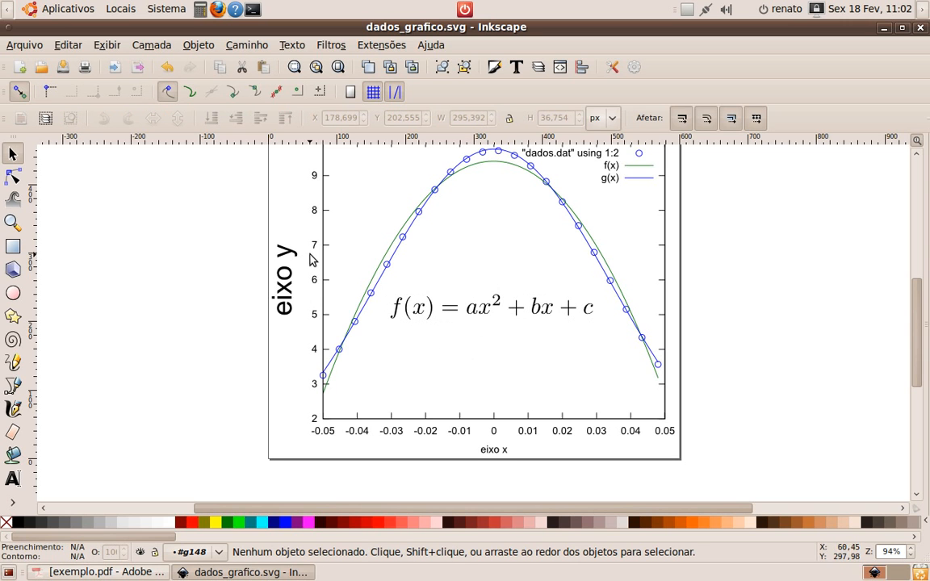
Draw a paragraph text box below the formula and enter the text Nome
left_click(13, 479)
left_click_drag(372, 340, 564, 385)
type("Nome ")
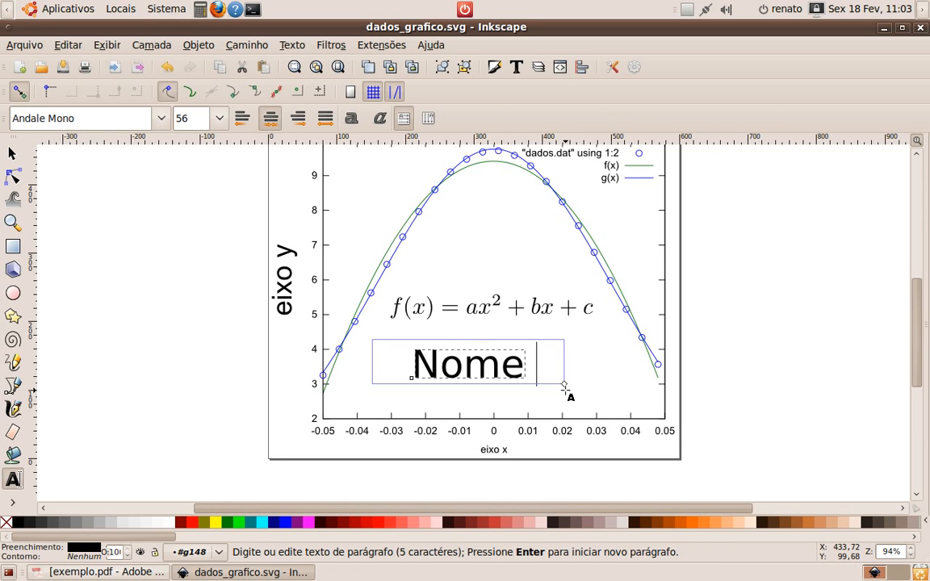
type(":")
key("BackSpace")
key("BackSpace")
key("BackSpace")
type(": Re")
key("BackSpace")
key("BackSpace")
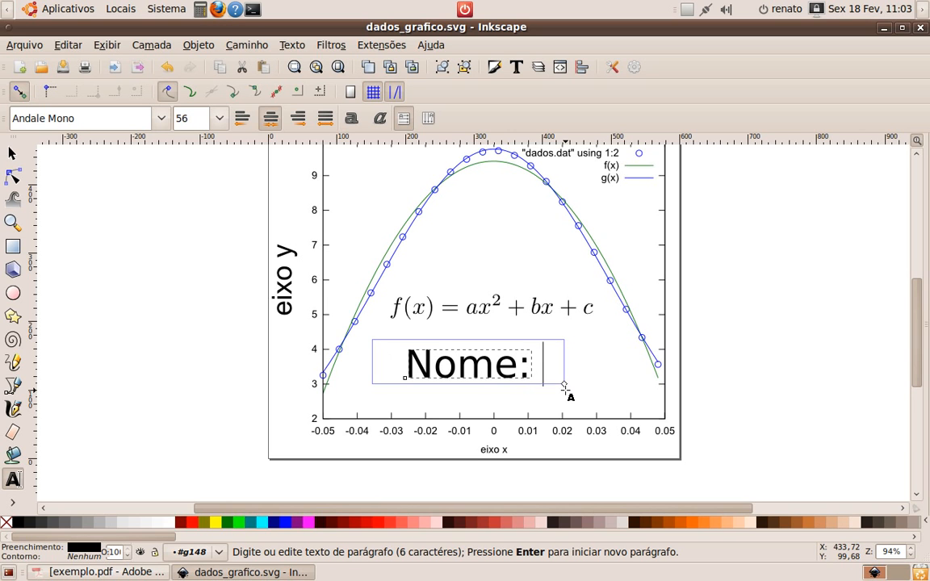
key("BackSpace")
key("BackSpace")
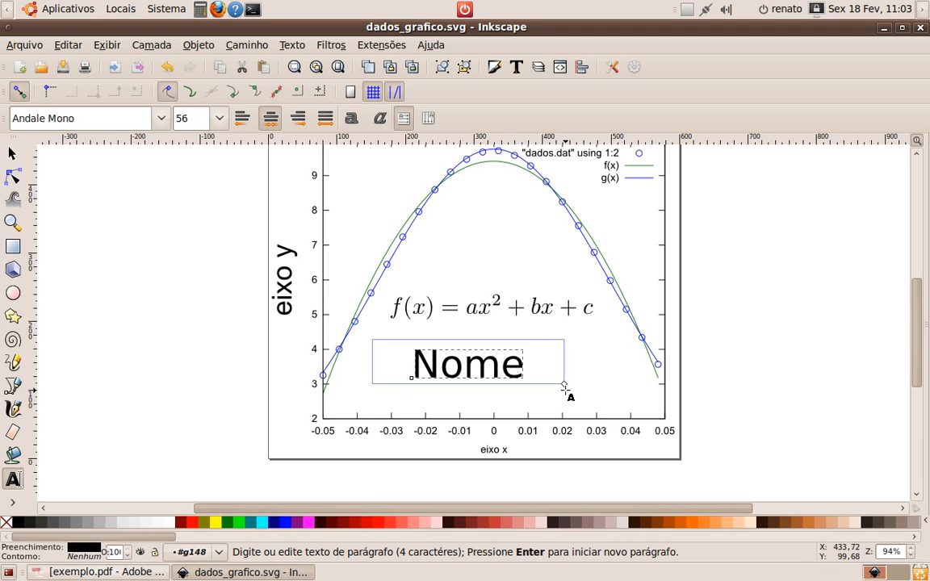